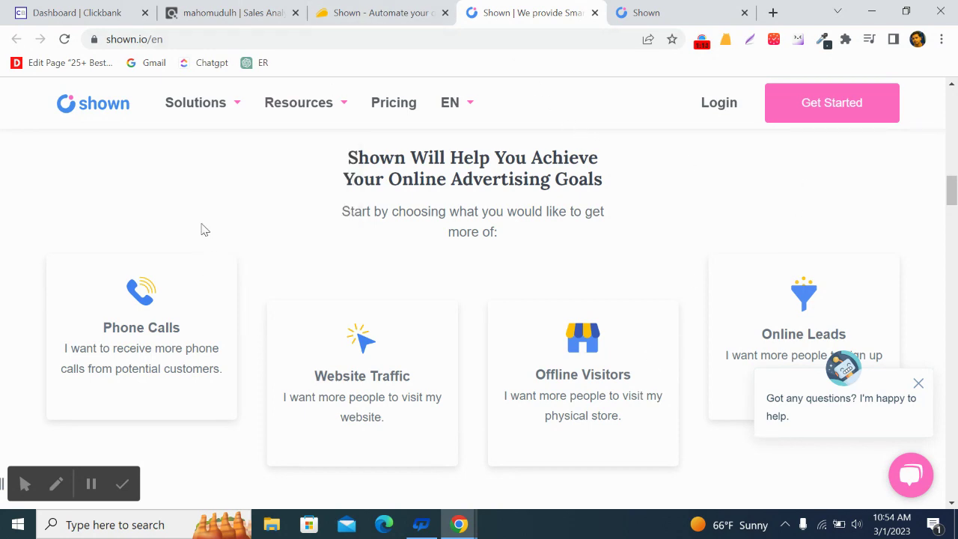
- Bring up the AppSumo lifetime deal page for Shown and scroll to its top
click(374, 13)
scroll(381, 299, up, 6)
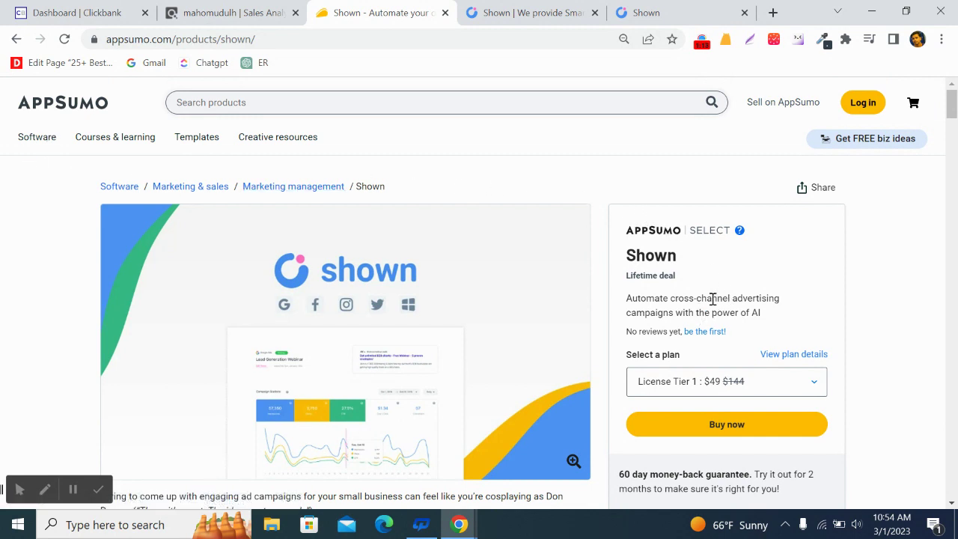
scroll(831, 280, down, 2)
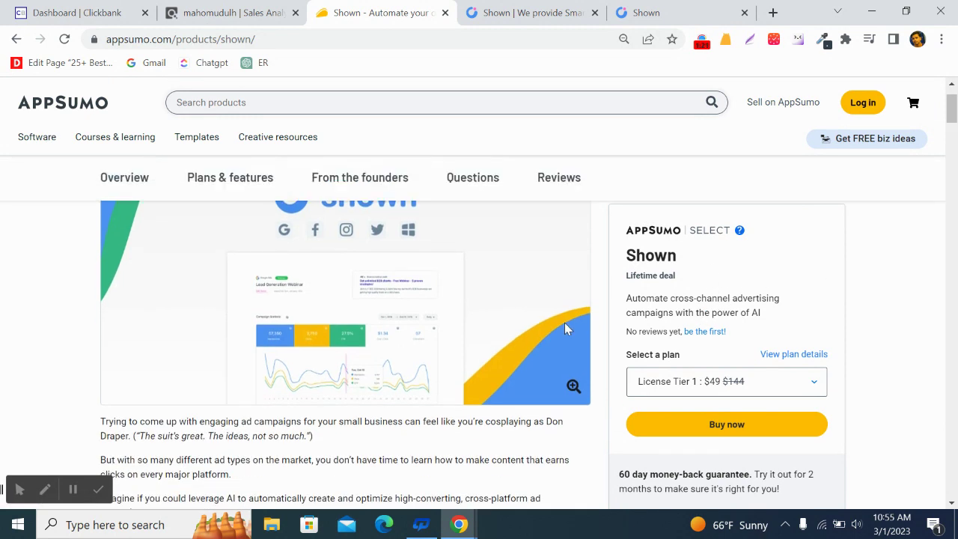
scroll(449, 326, up, 2)
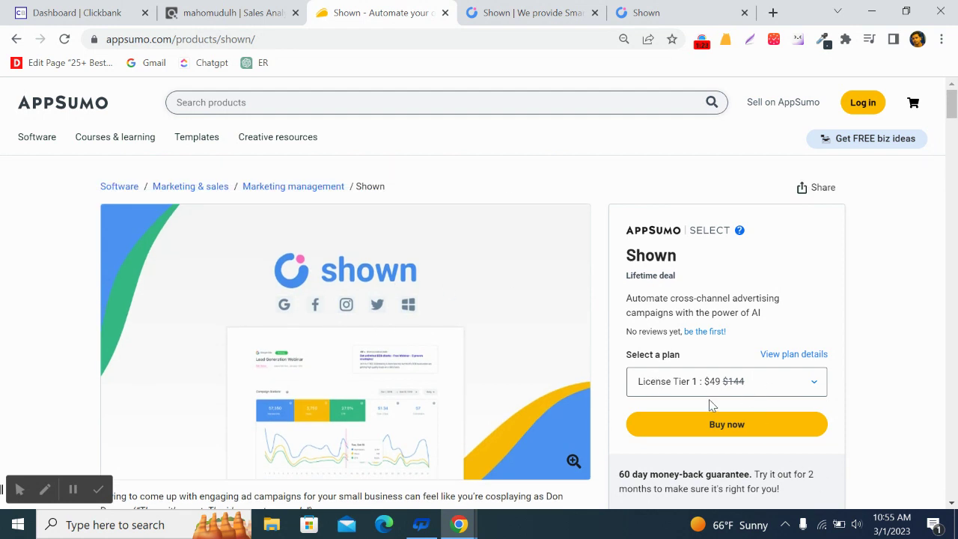
click(756, 393)
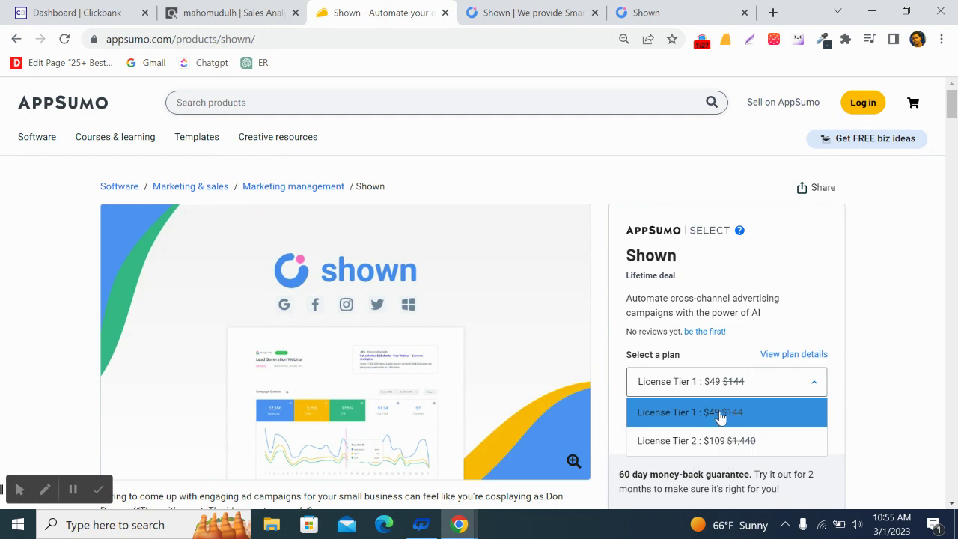
drag(952, 106, 941, 327)
scroll(436, 253, up, 2)
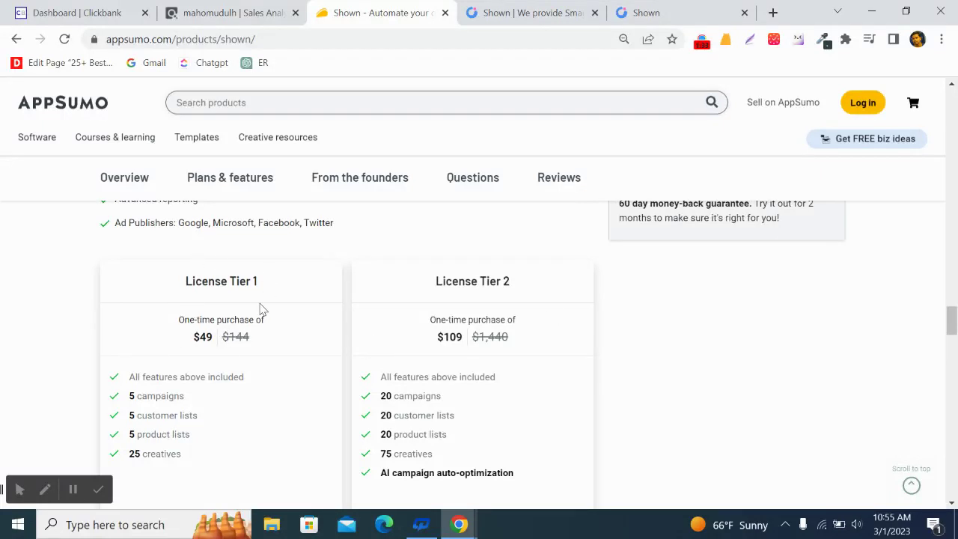
scroll(190, 383, down, 1)
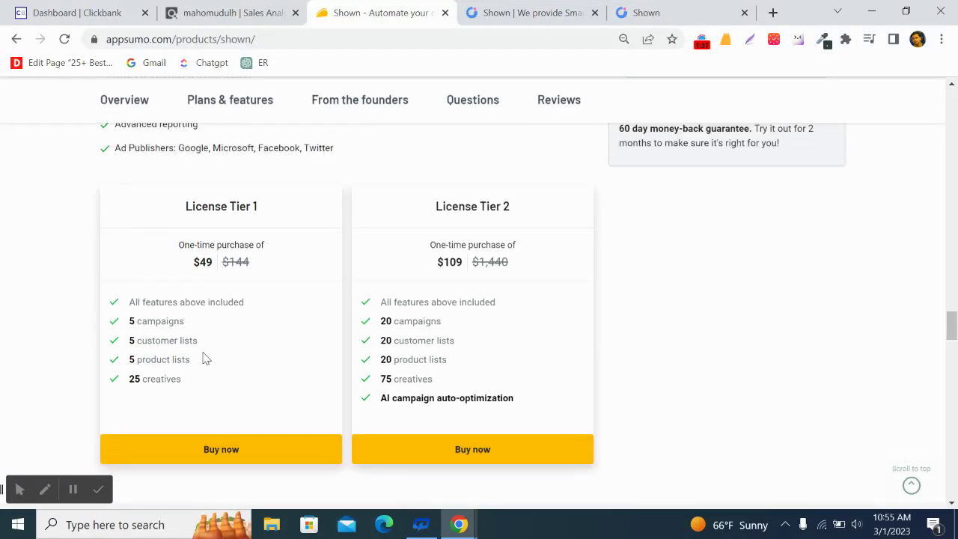
drag(212, 329, 108, 326)
key(ctrl+m)
click(149, 341)
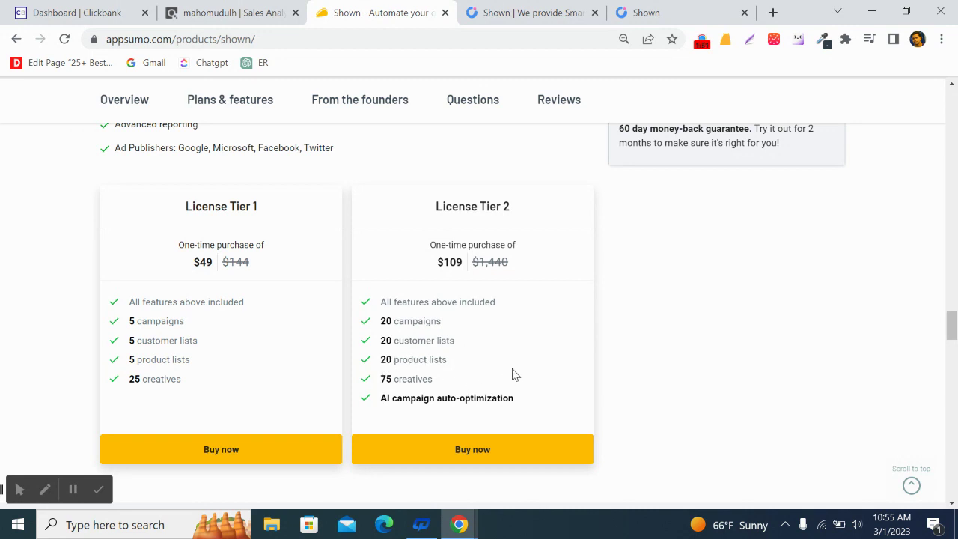
scroll(558, 336, down, 2)
scroll(430, 338, up, 3)
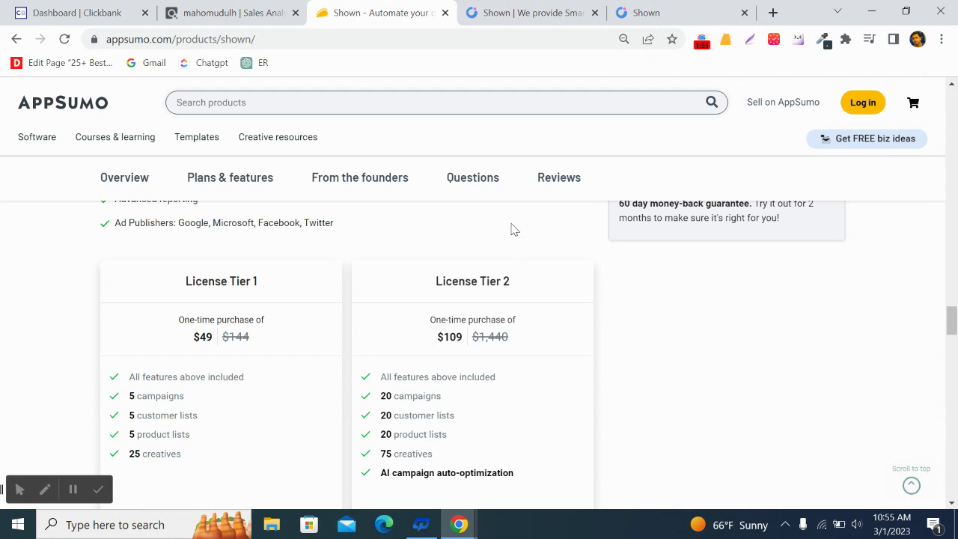
- Return to the Shown dashboard and bring up the + New campaign options
click(628, 21)
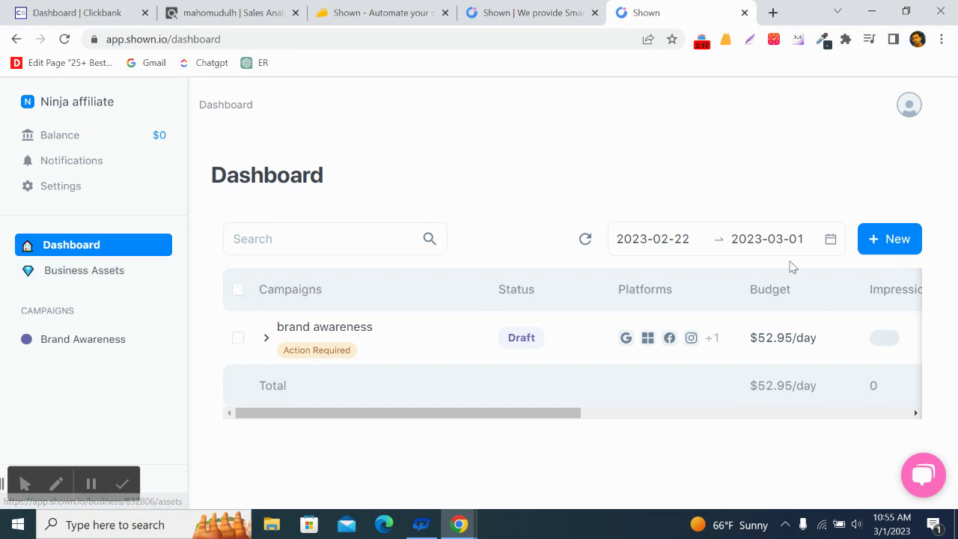
click(878, 239)
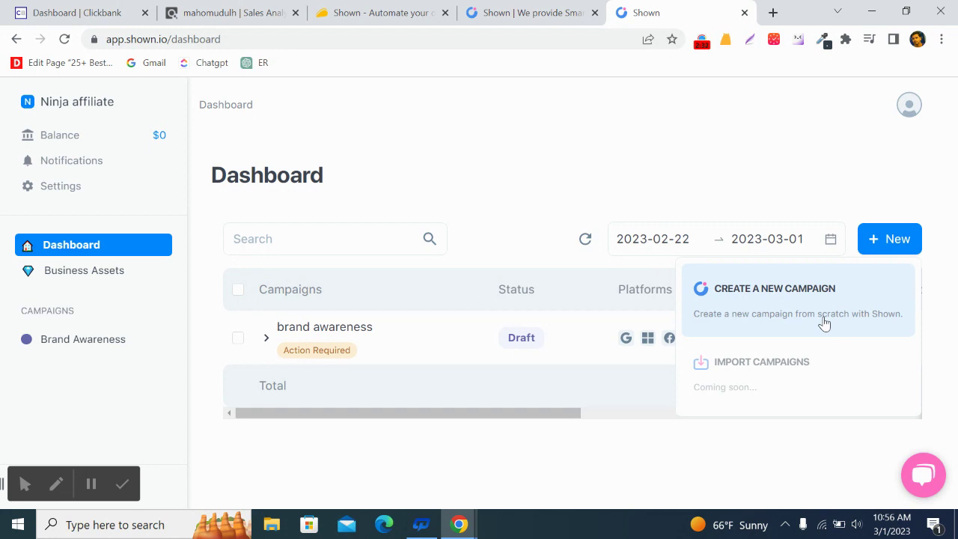
- Start a new campaign with the Website Traffic goal and name it Affiliate
click(774, 315)
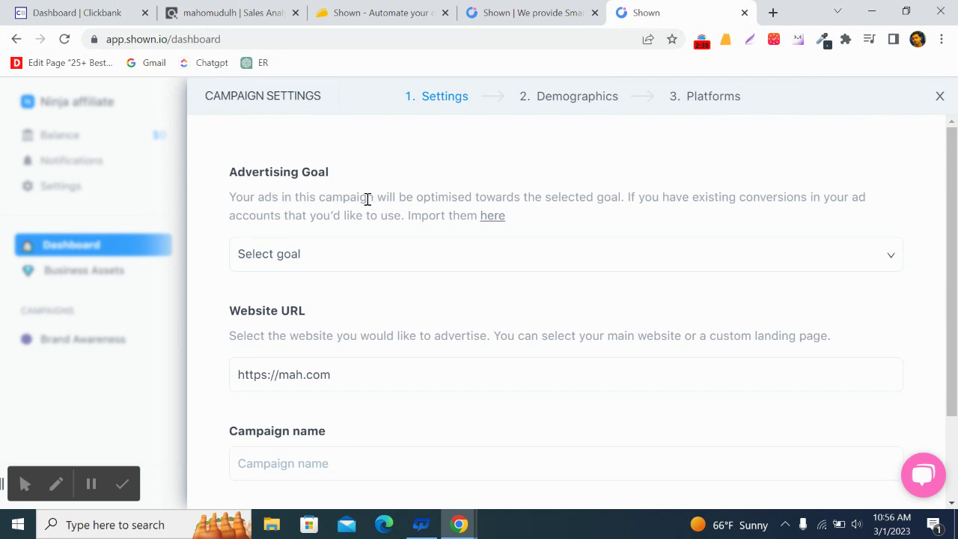
click(310, 262)
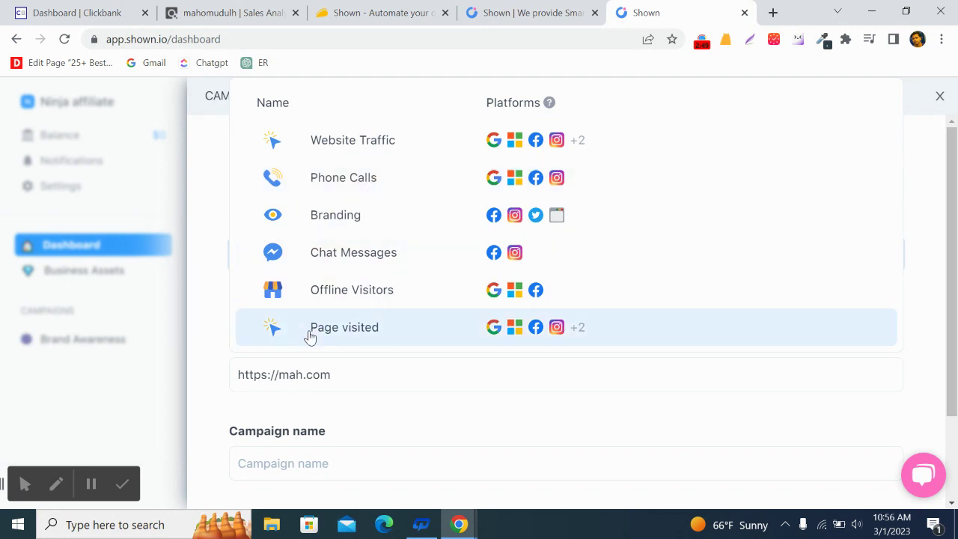
click(382, 148)
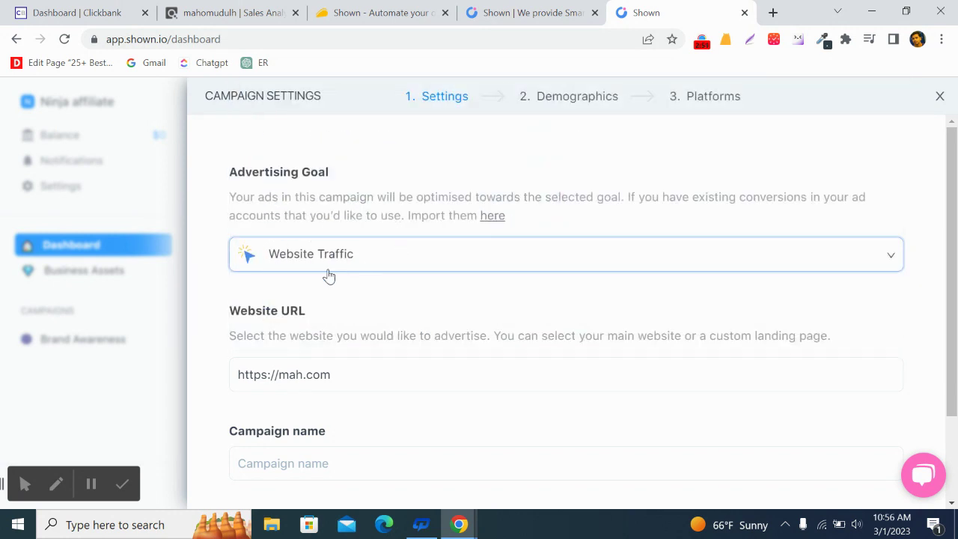
scroll(358, 286, down, 2)
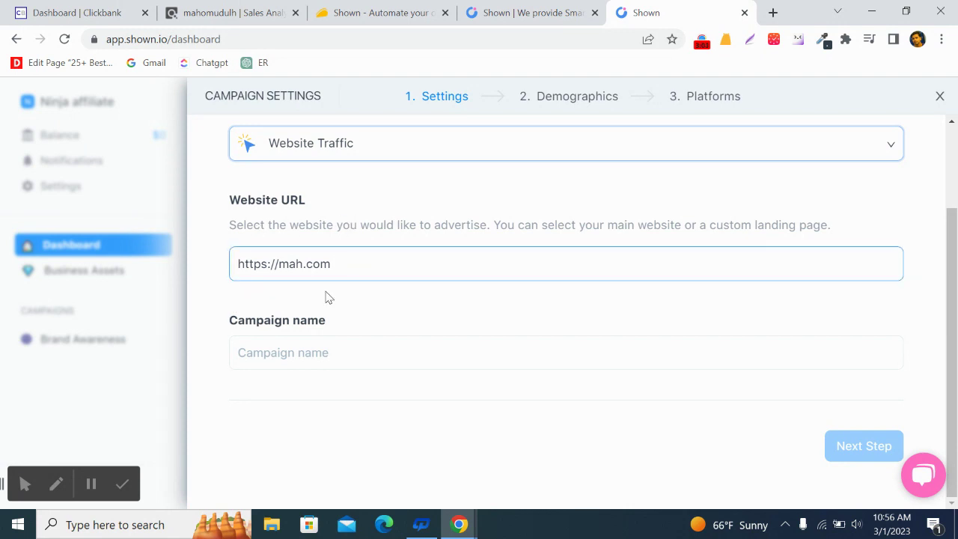
click(318, 353)
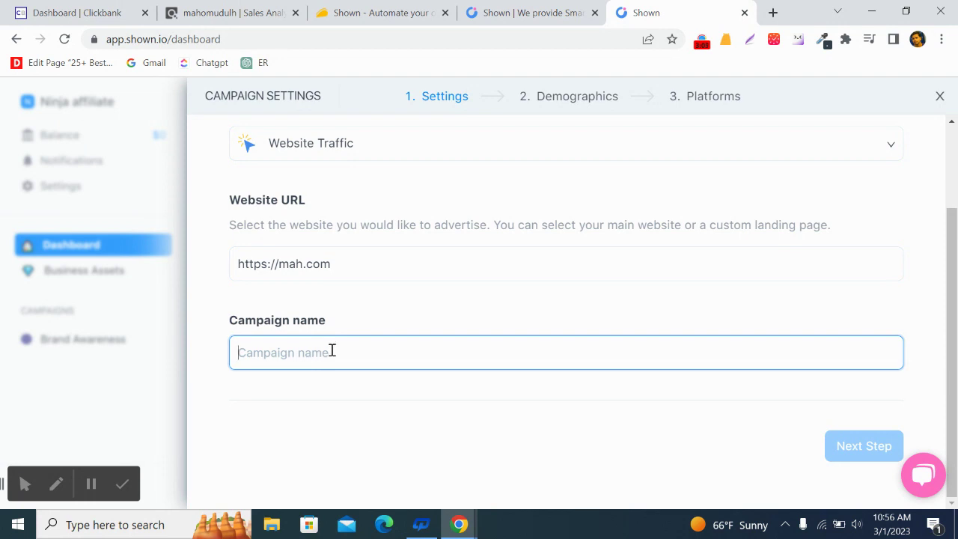
text(Affiliate)
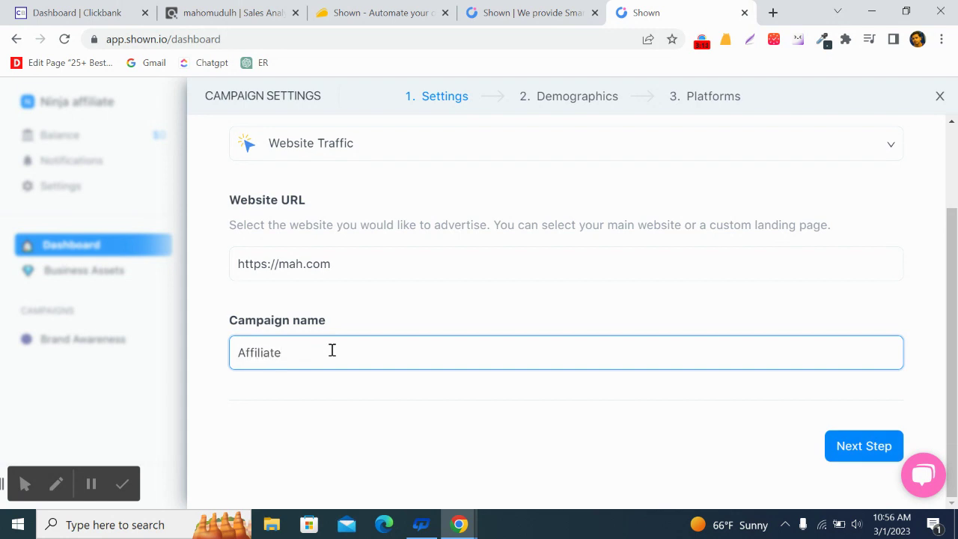
- Advance to Demographics and add USA as the audience location
click(875, 448)
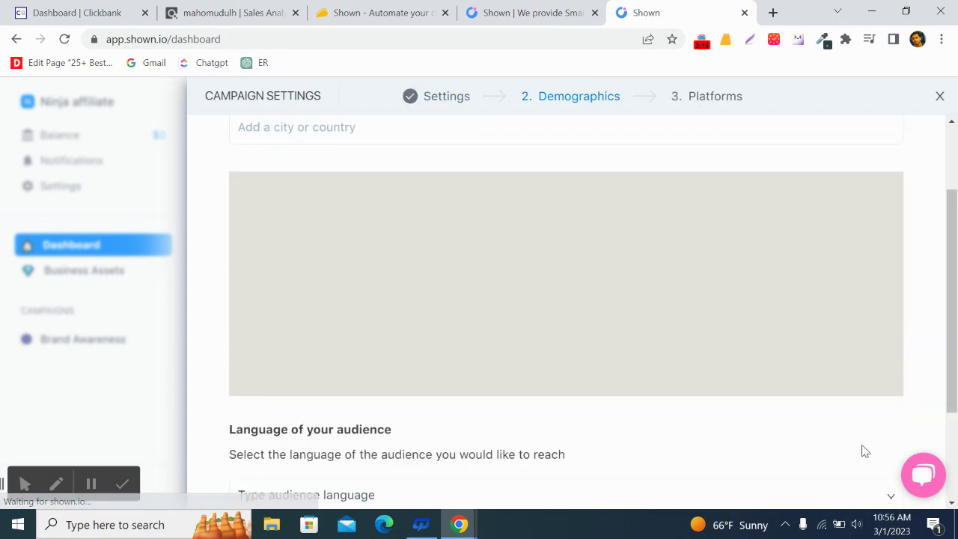
scroll(388, 186, up, 2)
scroll(336, 171, up, 1)
scroll(370, 169, down, 4)
scroll(402, 268, up, 4)
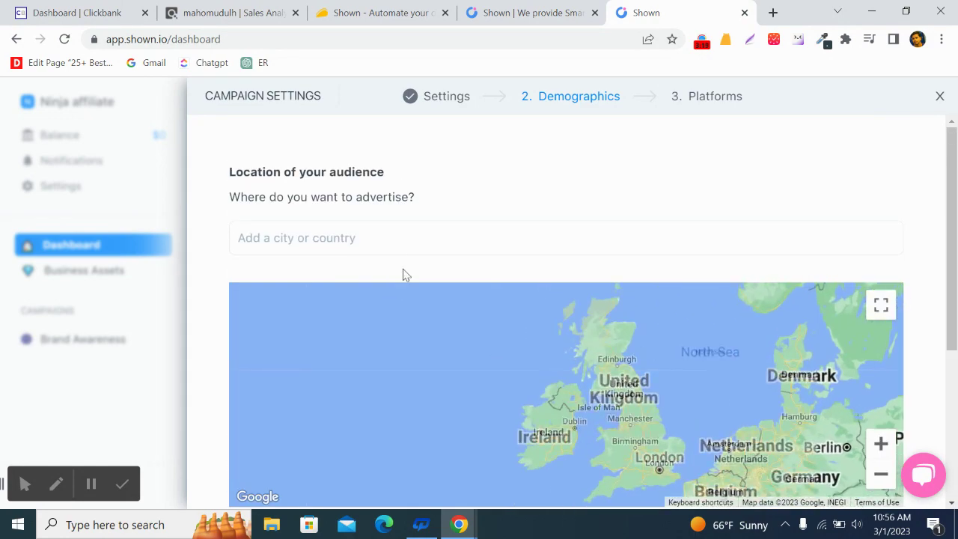
click(349, 239)
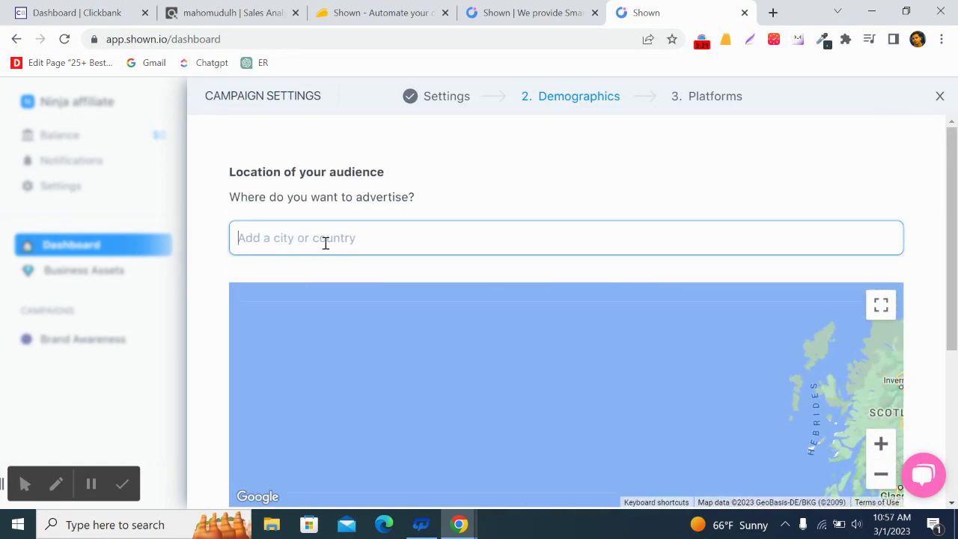
text(usa)
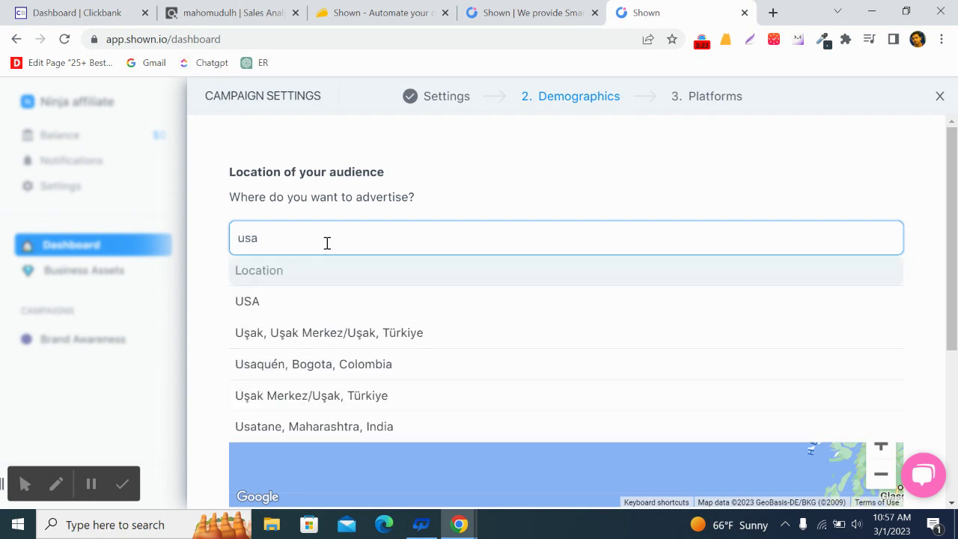
click(313, 301)
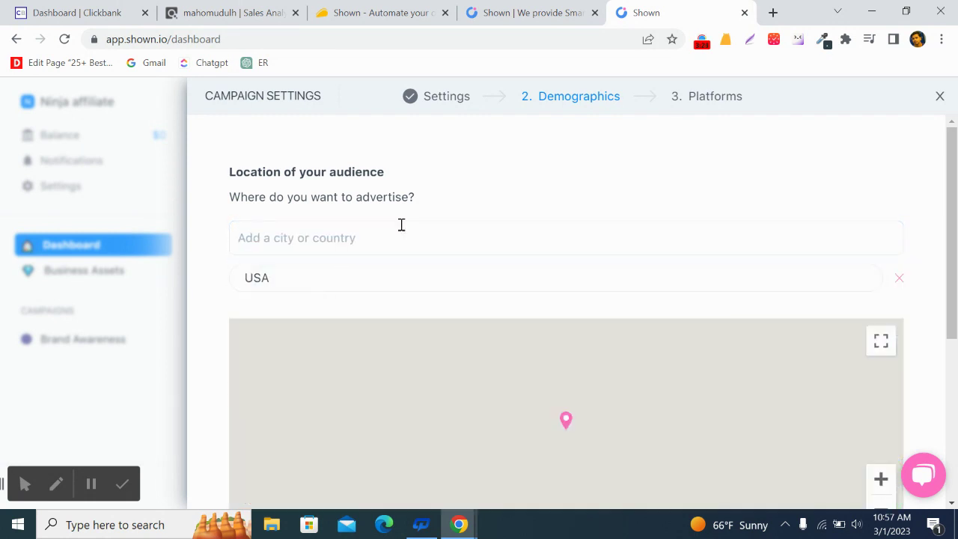
click(344, 247)
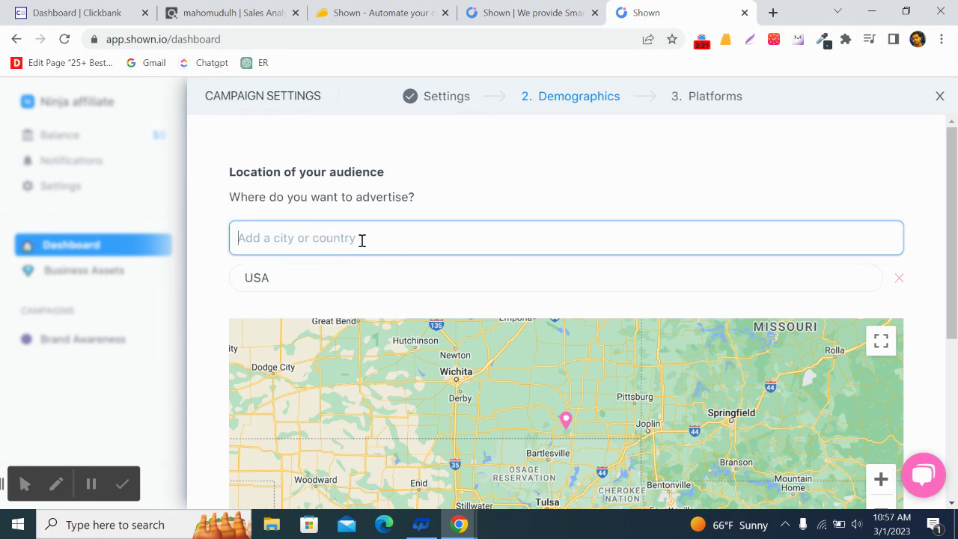
- Set the audience language to English
scroll(387, 271, down, 4)
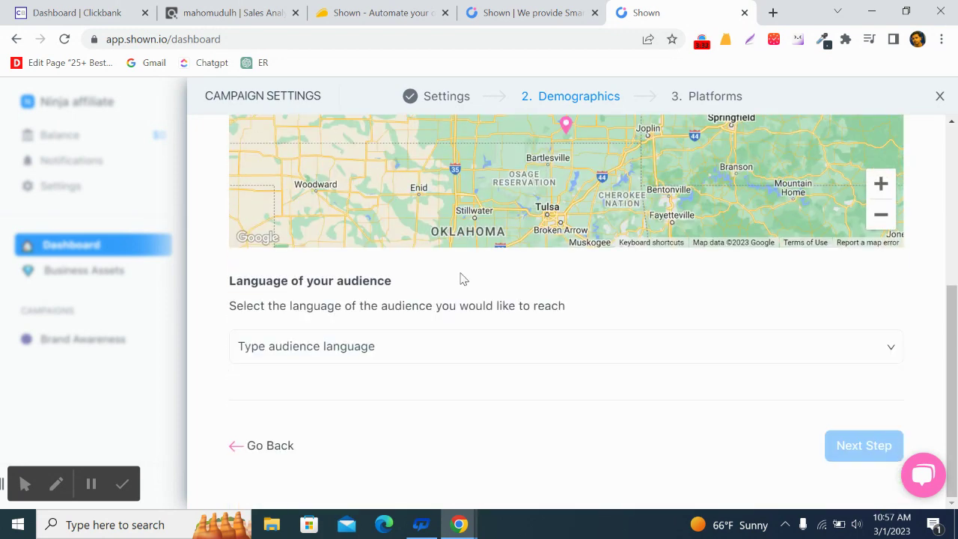
click(327, 341)
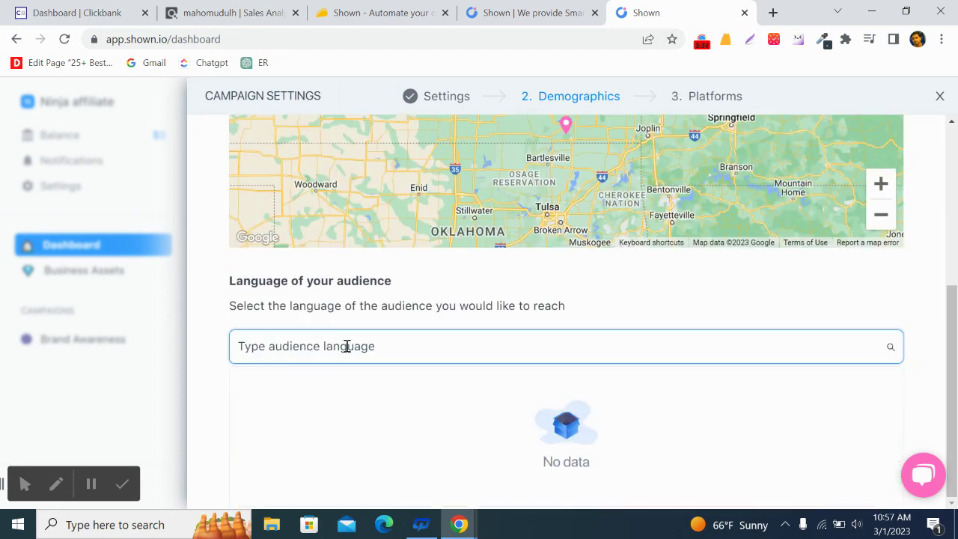
text(e)
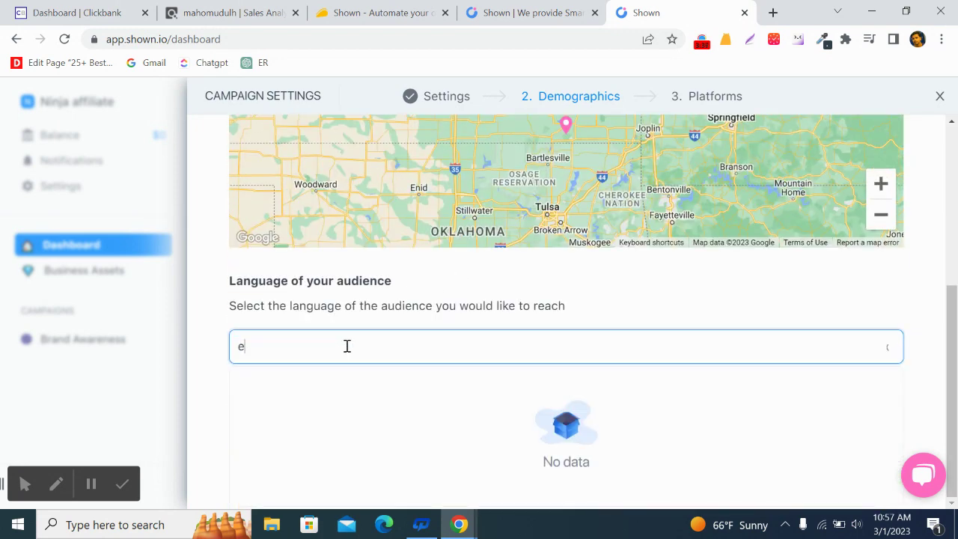
text(mgl)
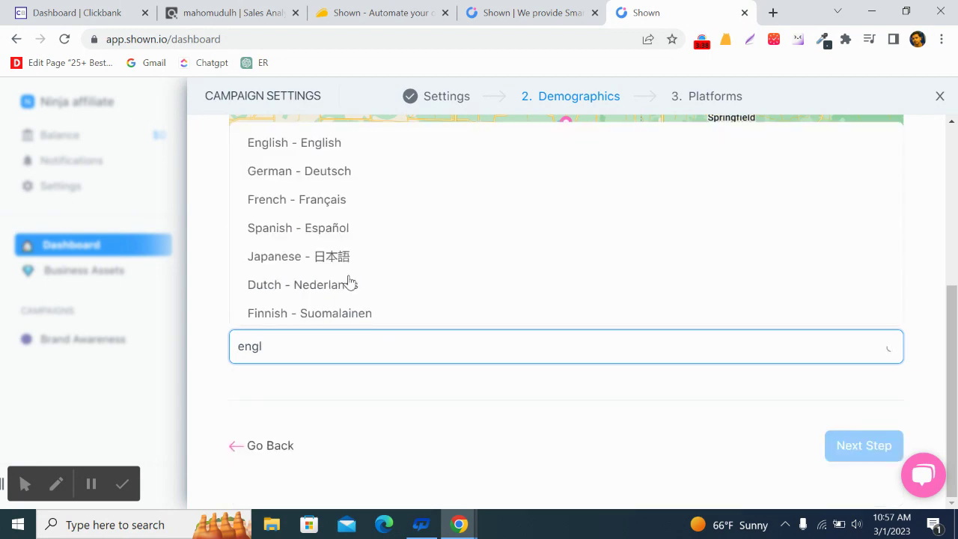
click(321, 229)
click(313, 359)
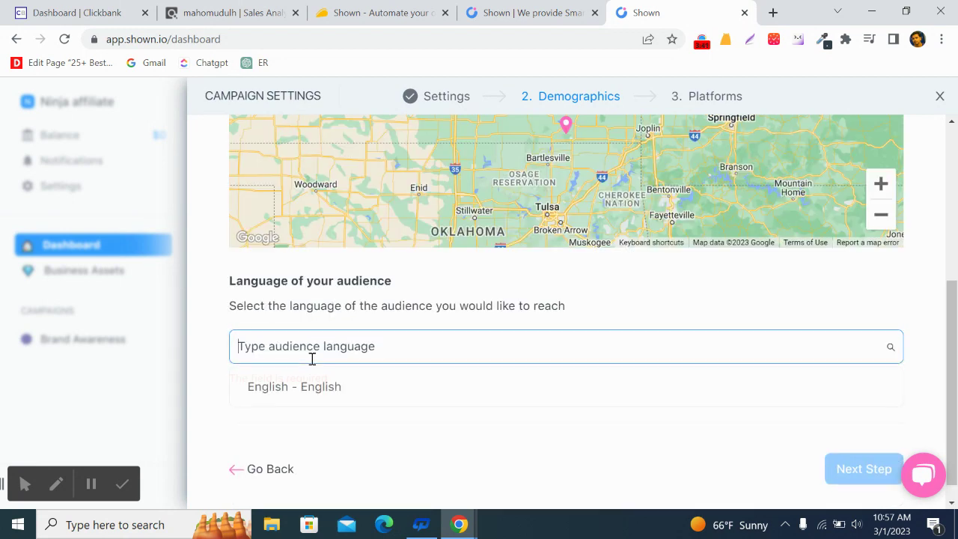
click(331, 390)
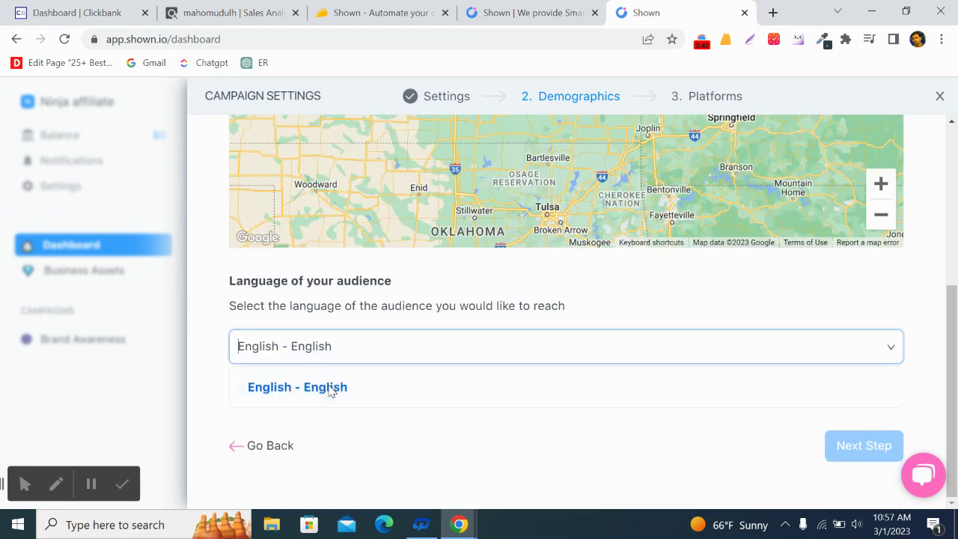
- Choose Google Ads, Microsoft Ads and Facebook Ads as platforms and create the campaign
click(831, 454)
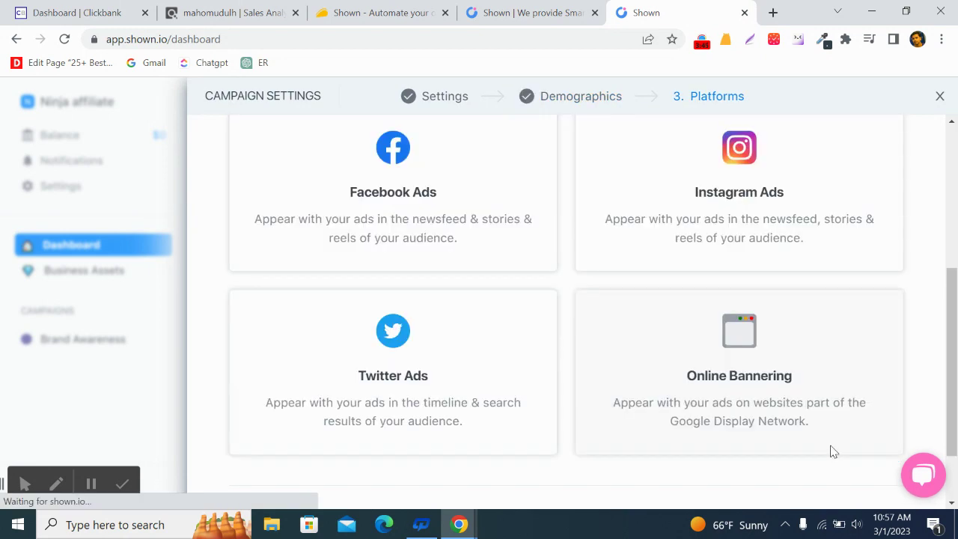
scroll(411, 299, up, 4)
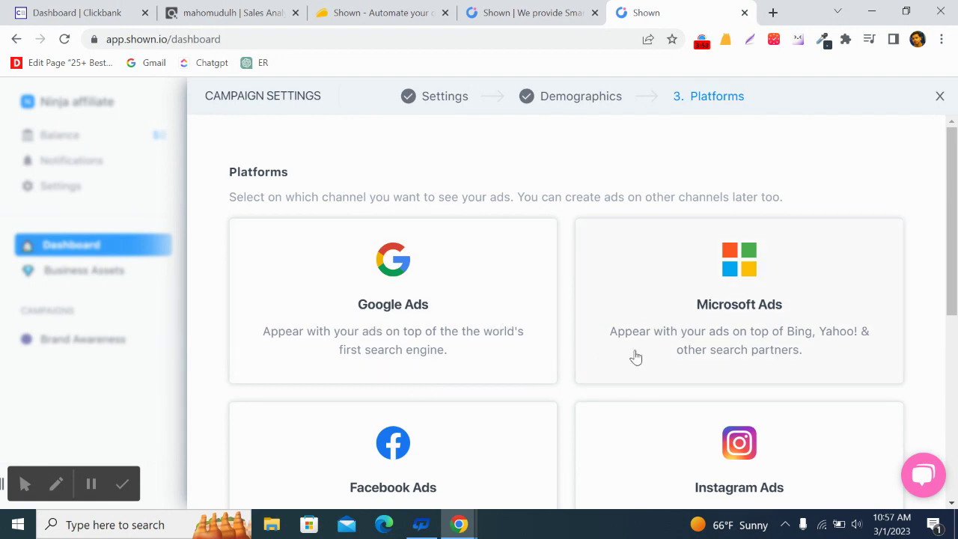
click(458, 300)
scroll(650, 297, down, 1)
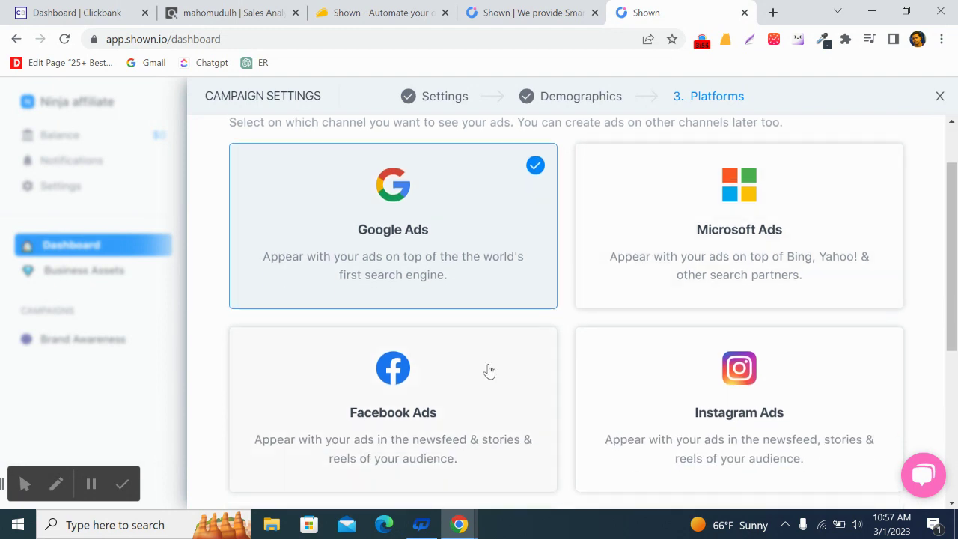
click(786, 296)
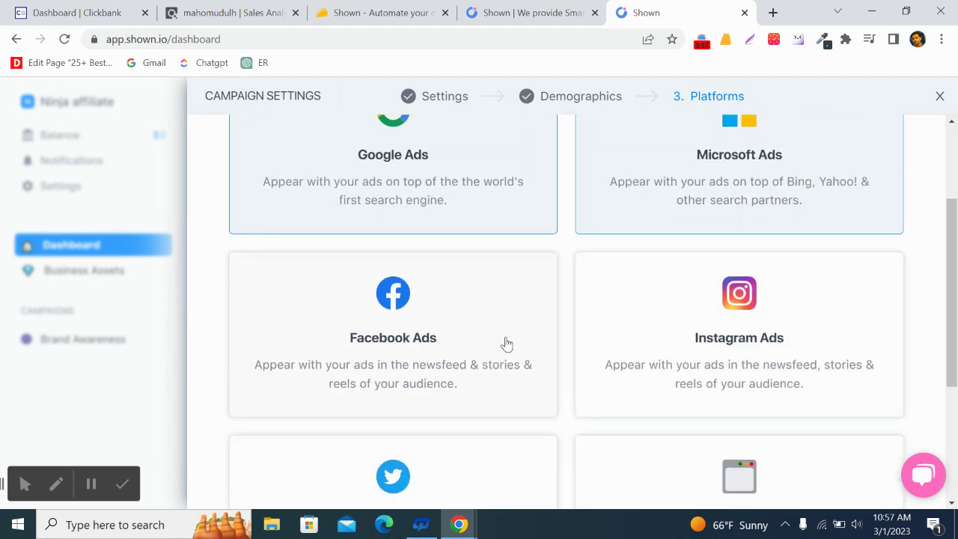
click(506, 341)
scroll(749, 292, down, 3)
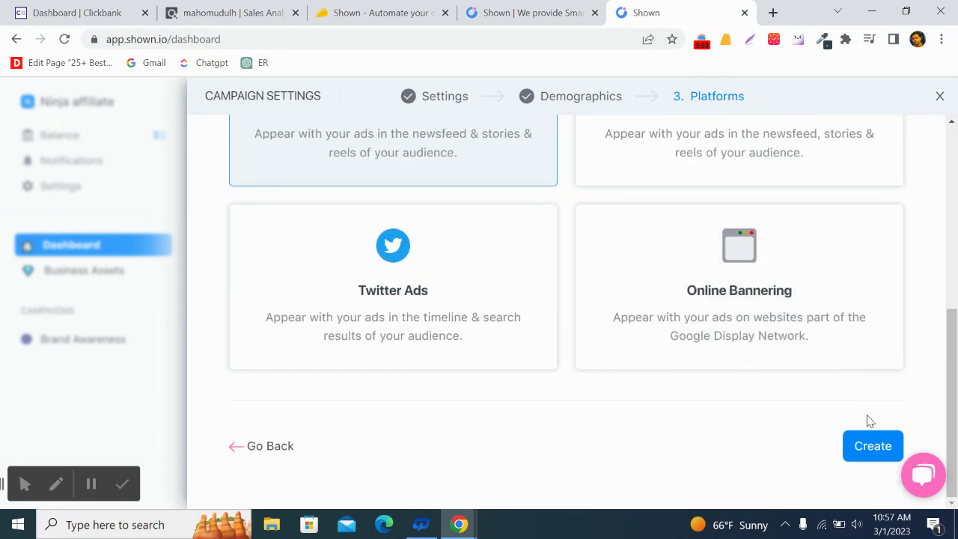
click(866, 455)
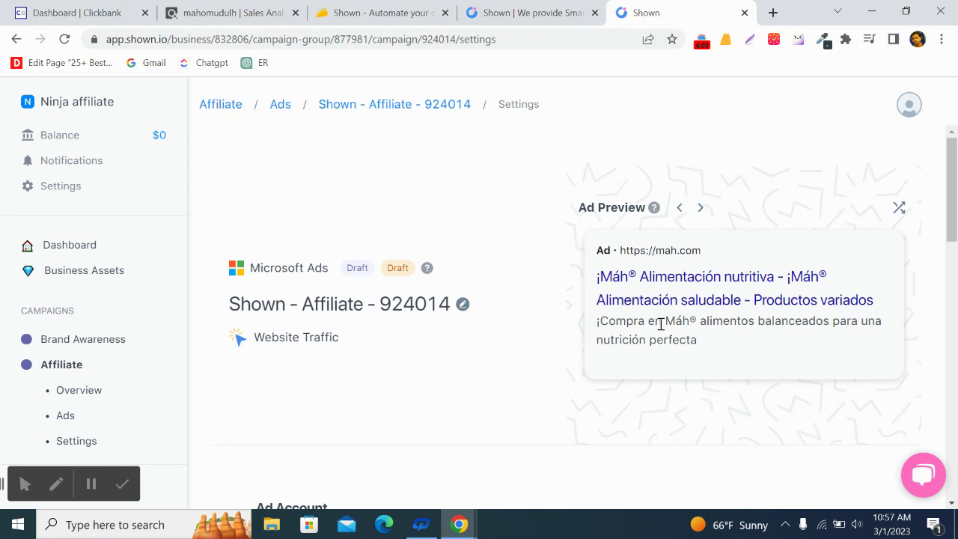
scroll(661, 324, down, 4)
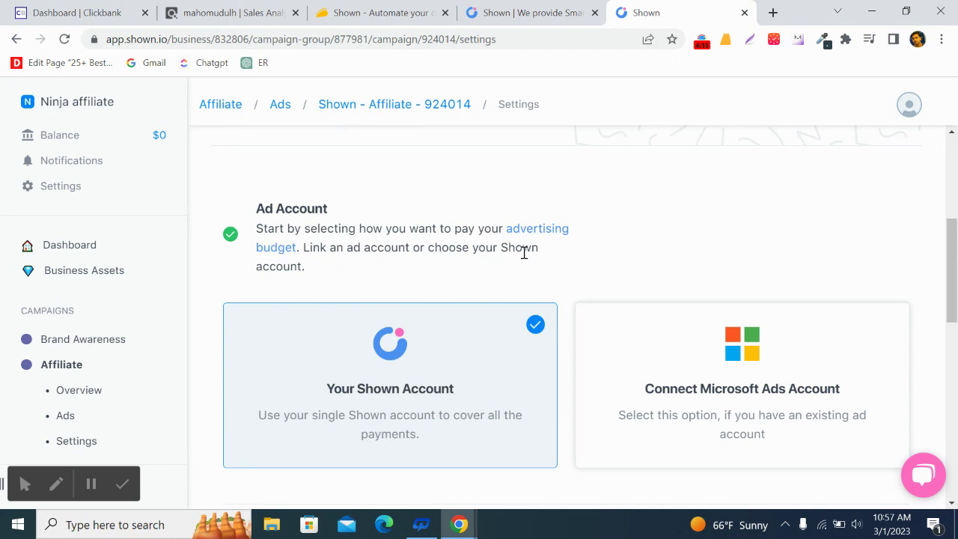
scroll(333, 303, down, 2)
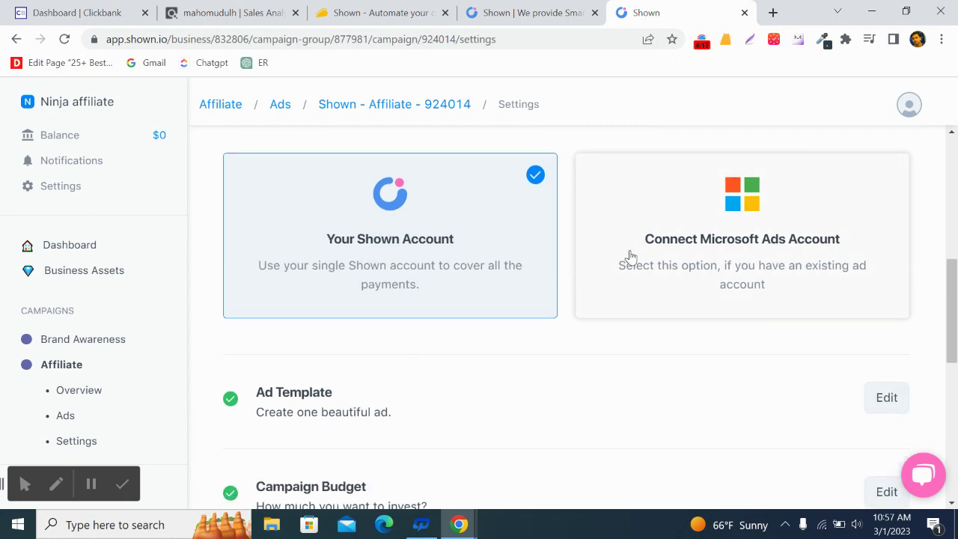
scroll(511, 280, down, 1)
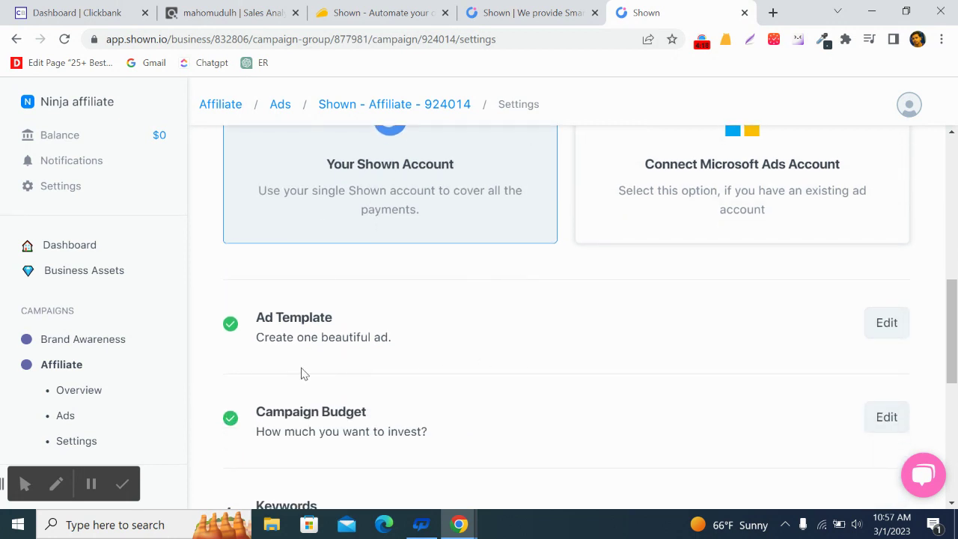
scroll(450, 361, down, 2)
scroll(389, 364, up, 1)
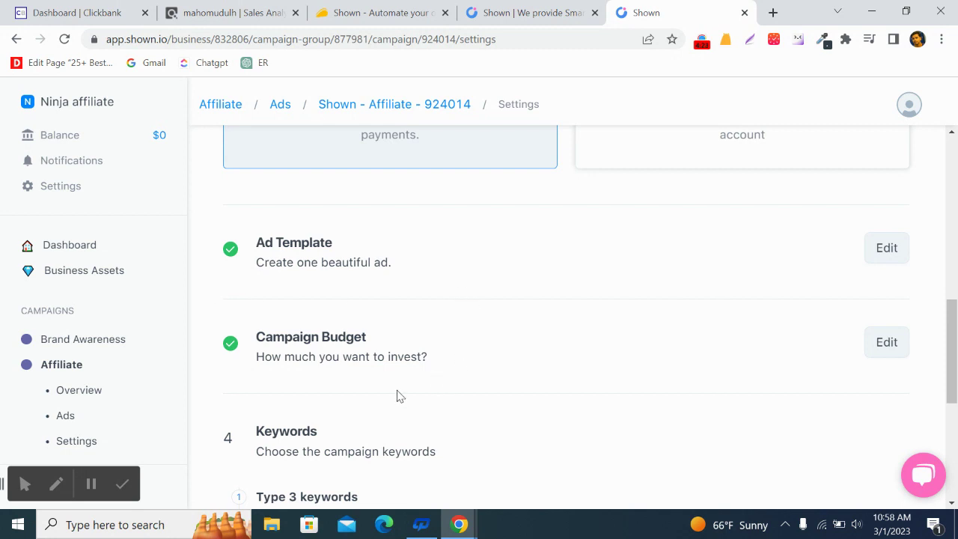
scroll(445, 375, down, 2)
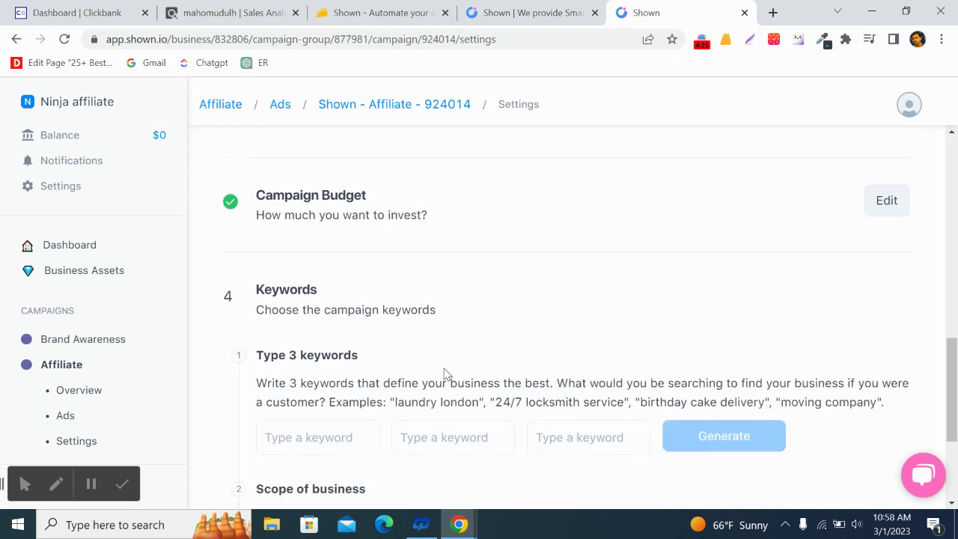
scroll(444, 329, down, 2)
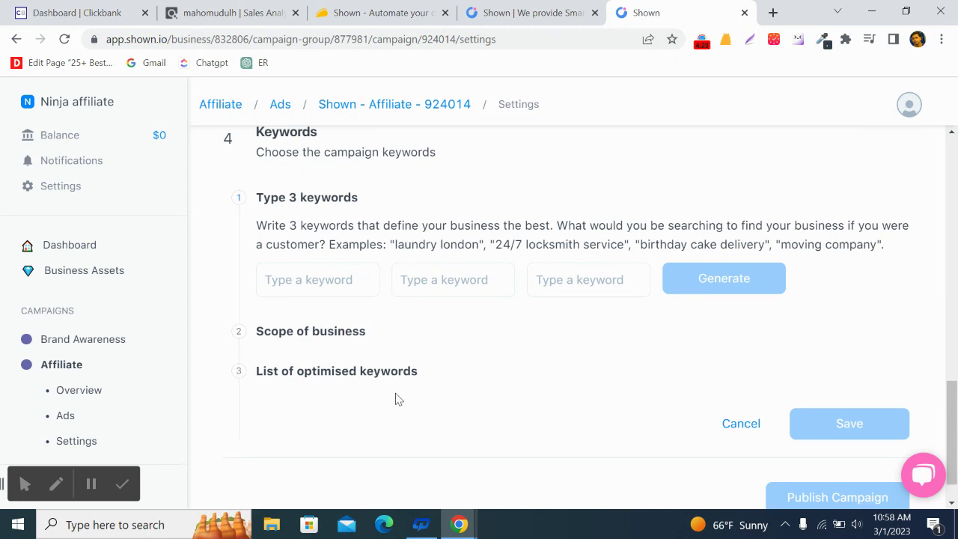
scroll(490, 390, down, 1)
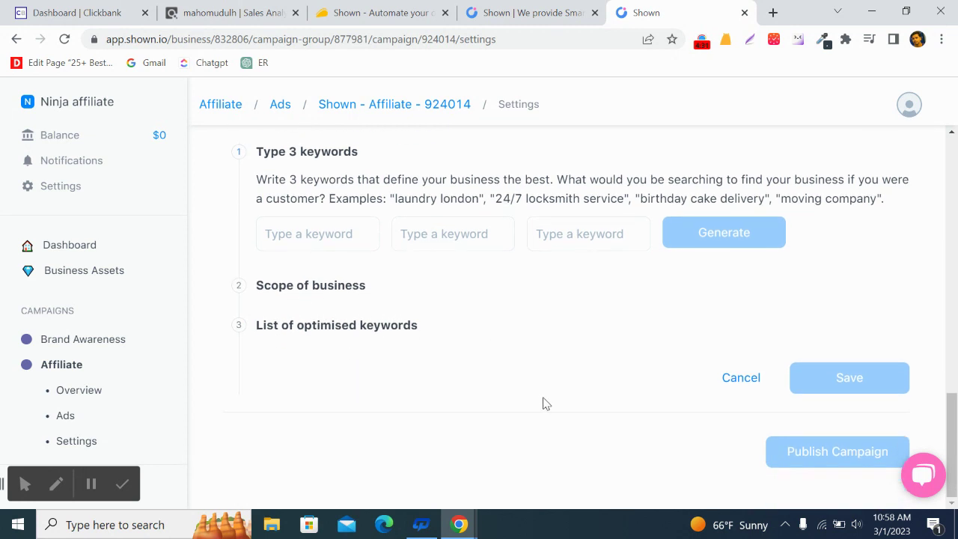
scroll(635, 357, up, 5)
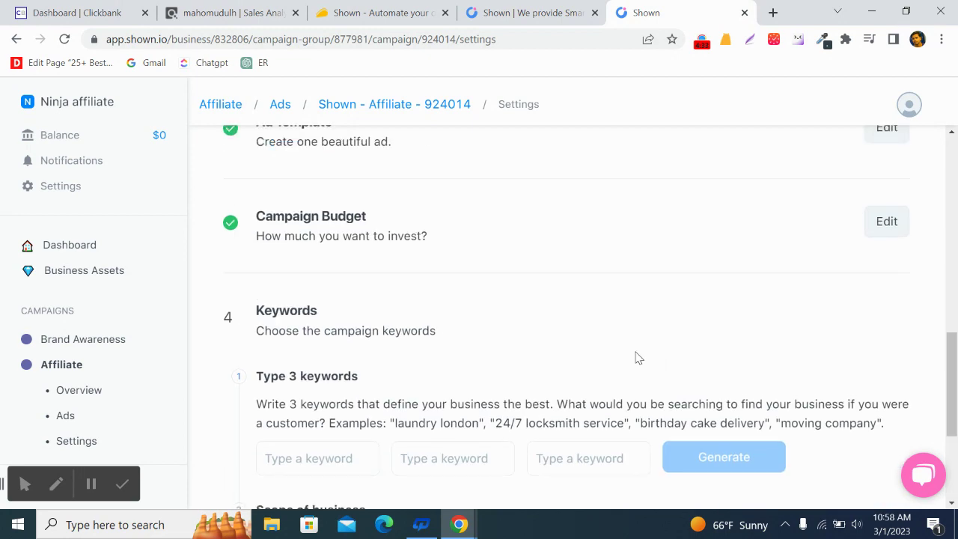
scroll(565, 354, up, 1)
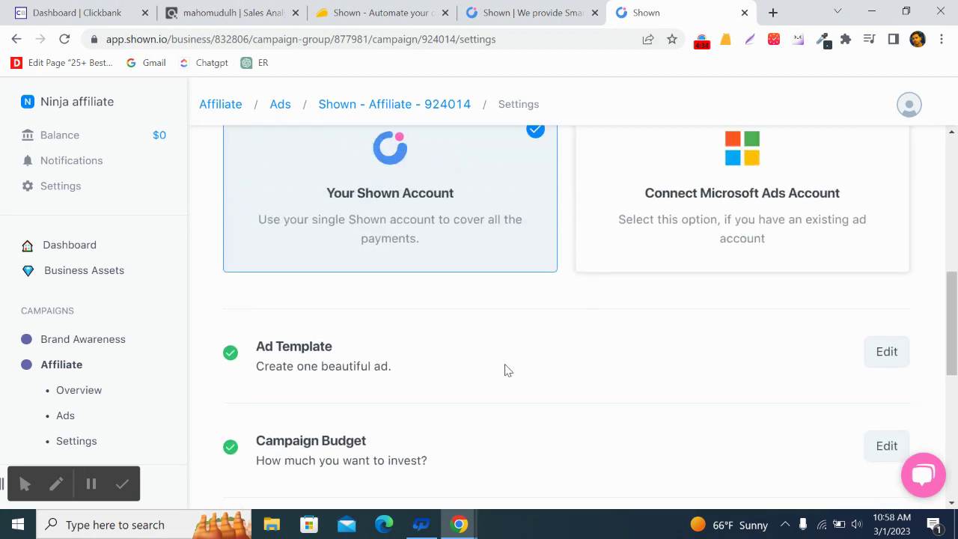
- Edit the ad template's first headline, drafting 'Start Affiliate marketinfg'
click(888, 352)
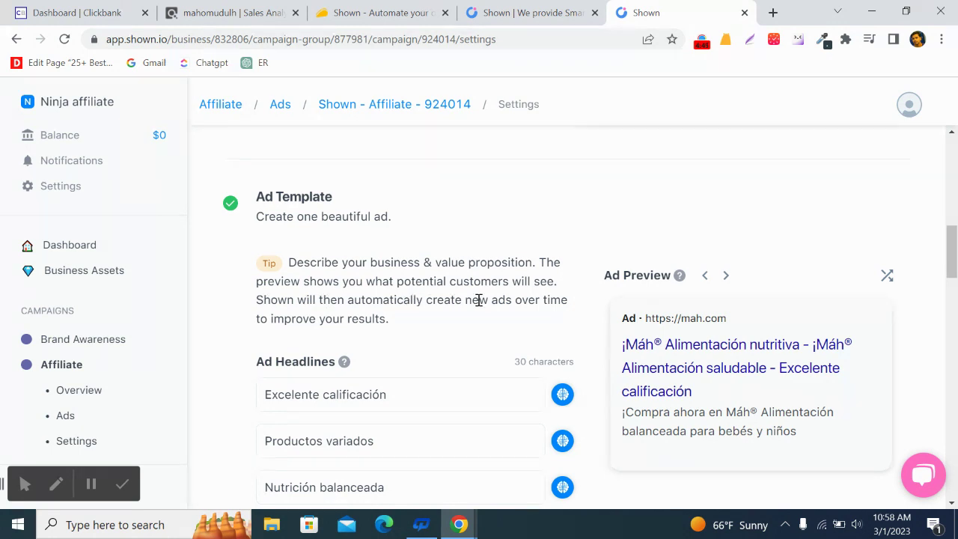
scroll(523, 307, down, 1)
click(364, 321)
key(ctrl+a)
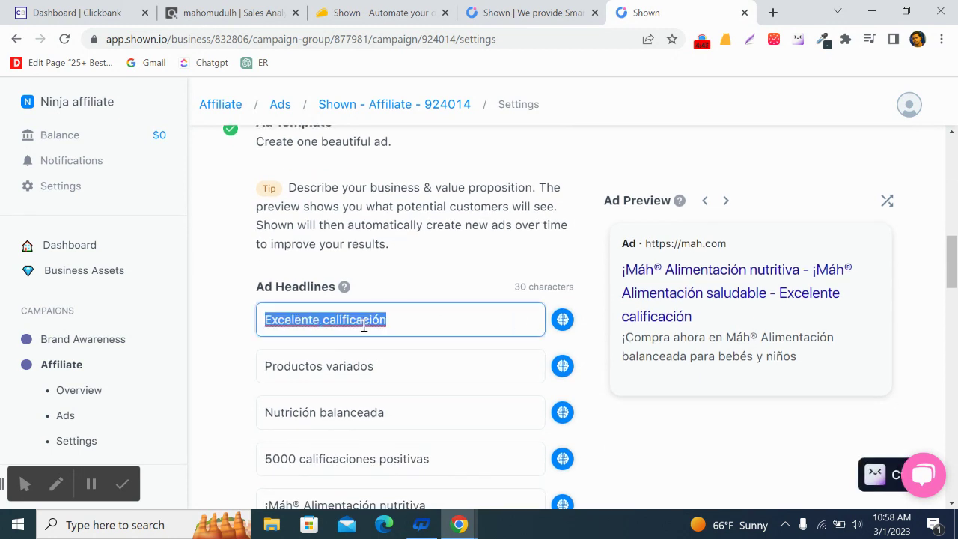
key(BackSpace)
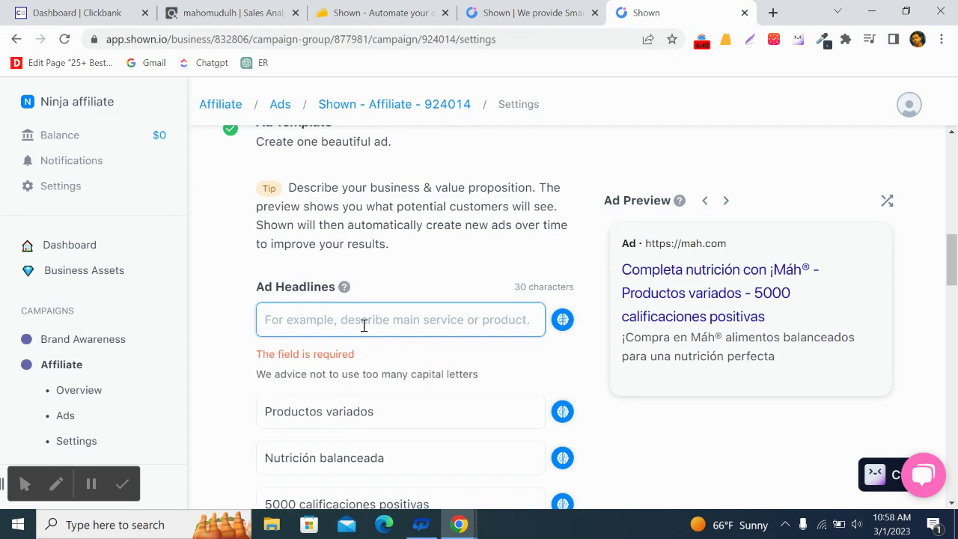
text(Aff)
key(BackSpace)
key(BackSpace)
key(BackSpace)
text(S)
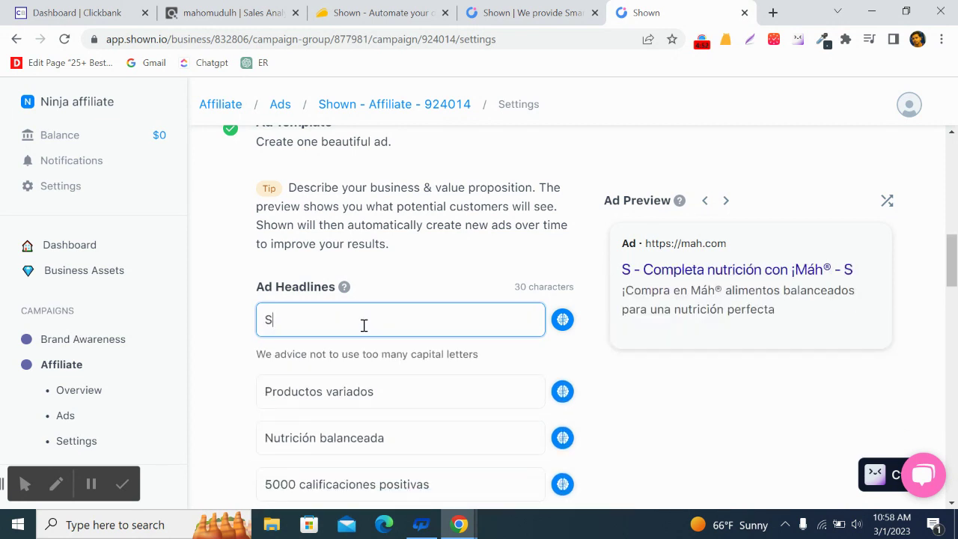
text(tart A)
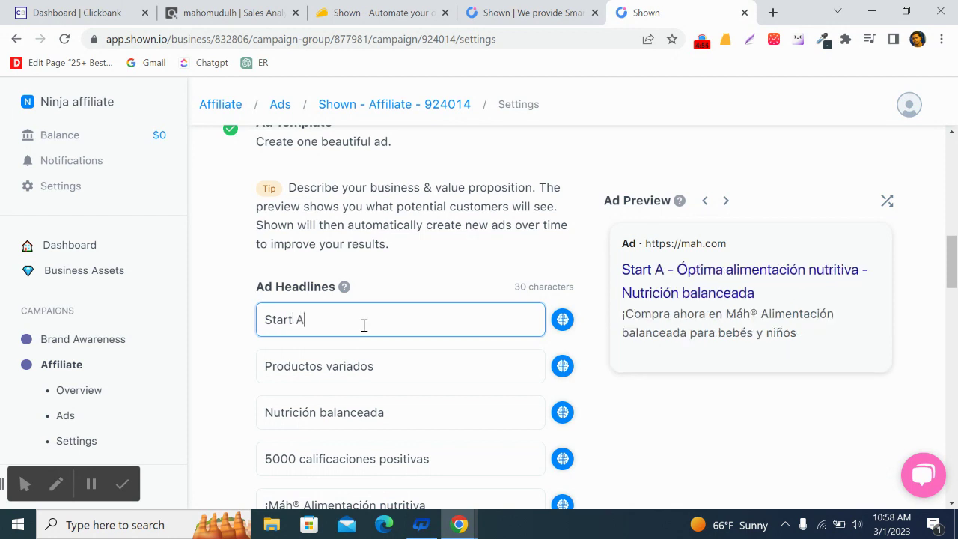
text(ffi)
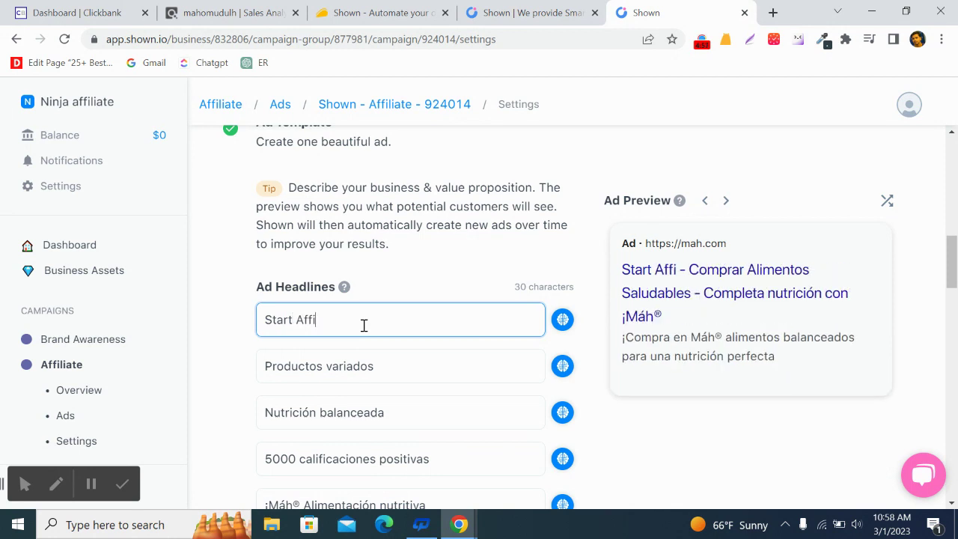
text(liate m)
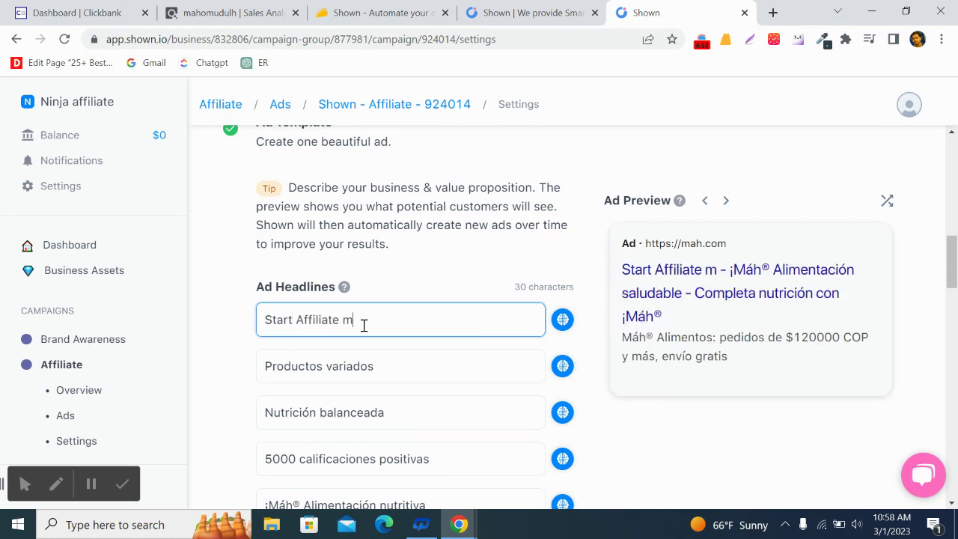
text(arketinfg)
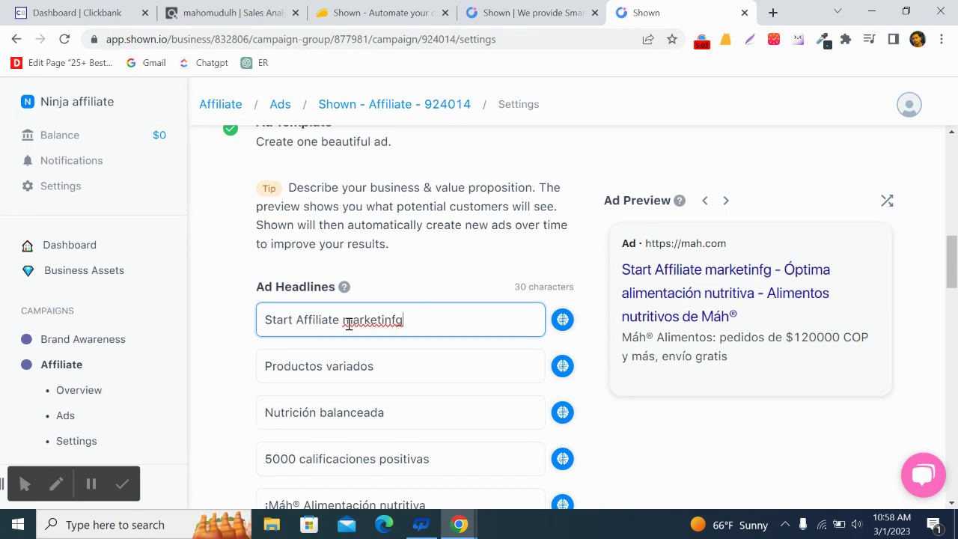
- Regenerate the first headline and replace it with 'Start Affiliate network'
click(559, 323)
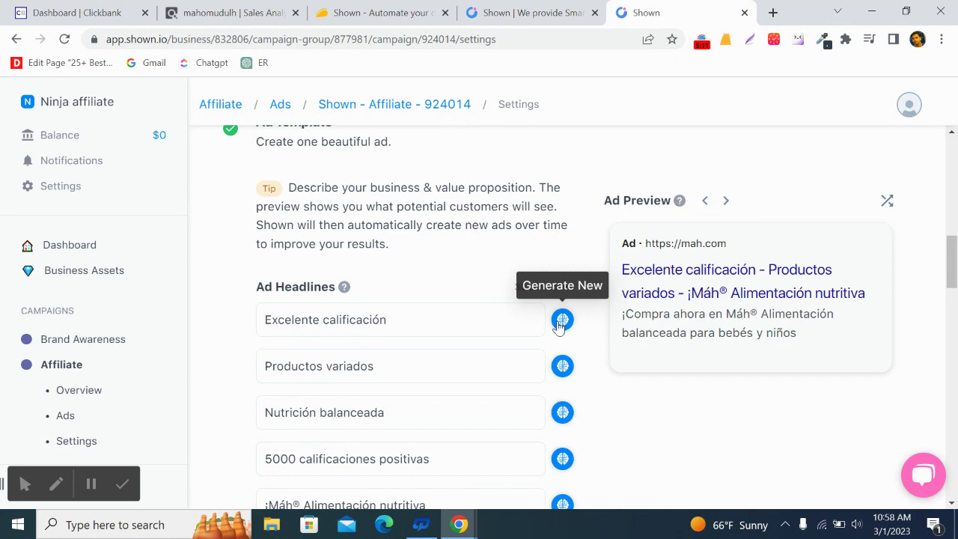
click(377, 320)
triple_click(355, 320)
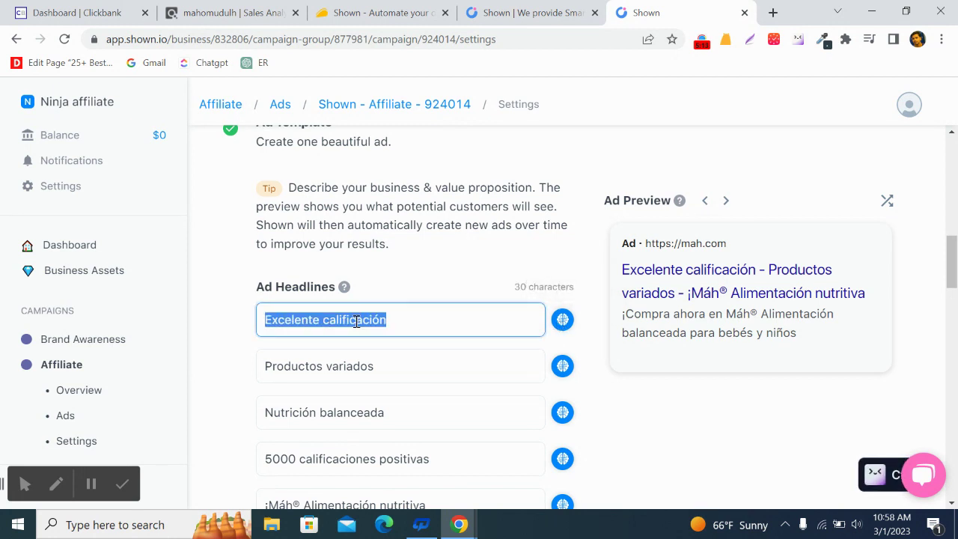
key(BackSpace)
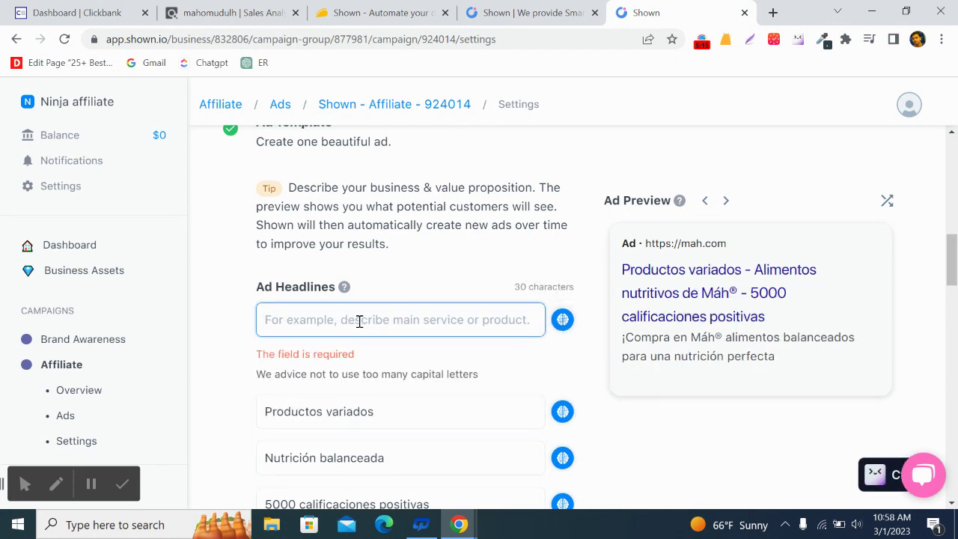
text(Sta)
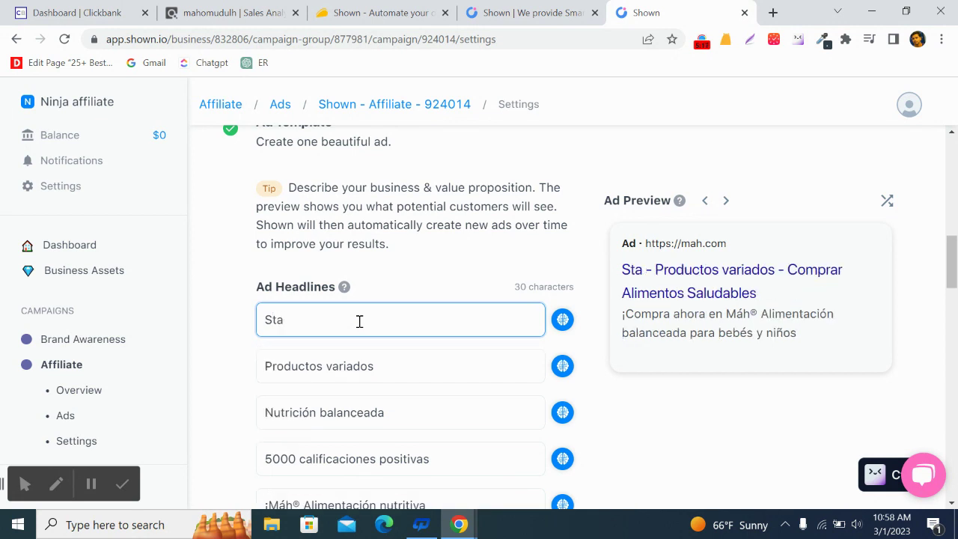
text(rt Affiliate)
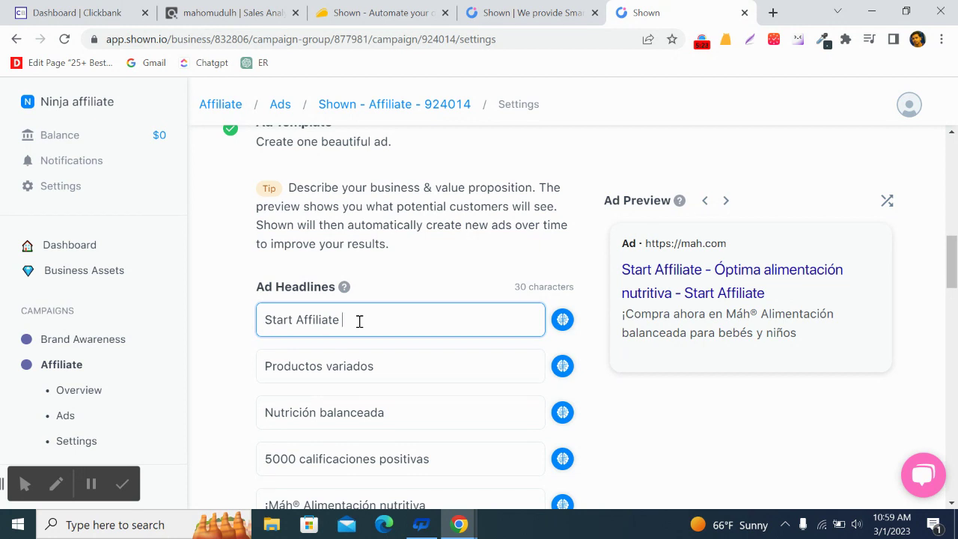
text( ne)
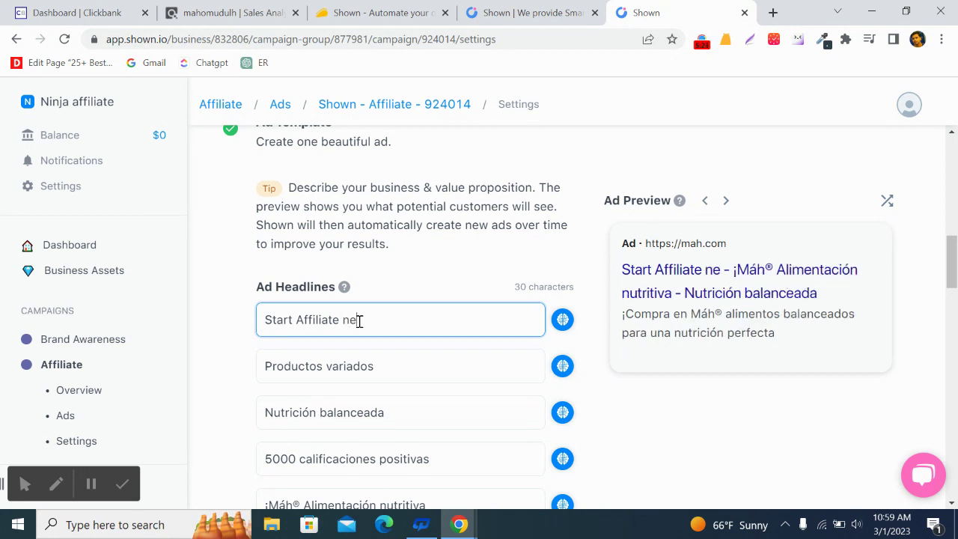
text(twork)
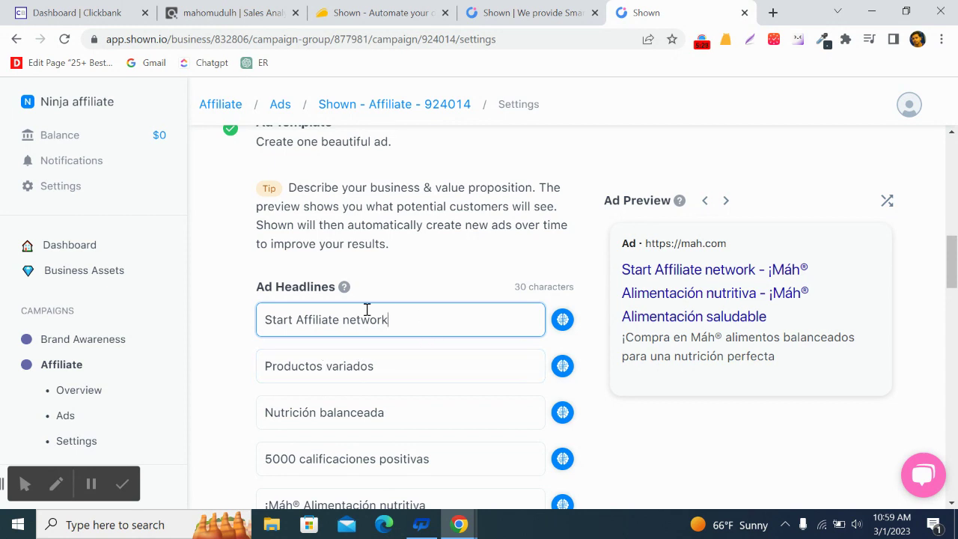
scroll(374, 322, down, 5)
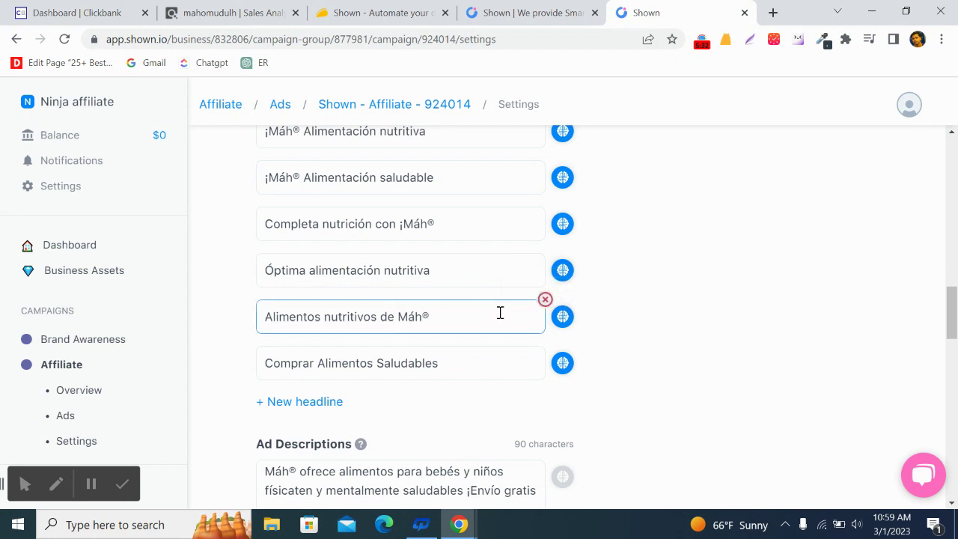
- Replace the first ad description with 'Sign up our new affiliate network'
scroll(576, 363, down, 2)
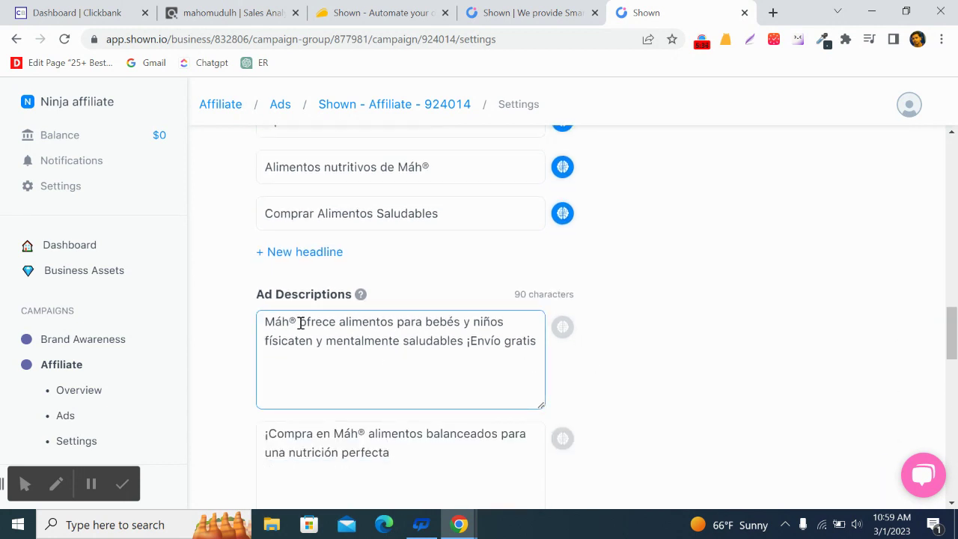
double_click(379, 323)
scroll(532, 338, down, 5)
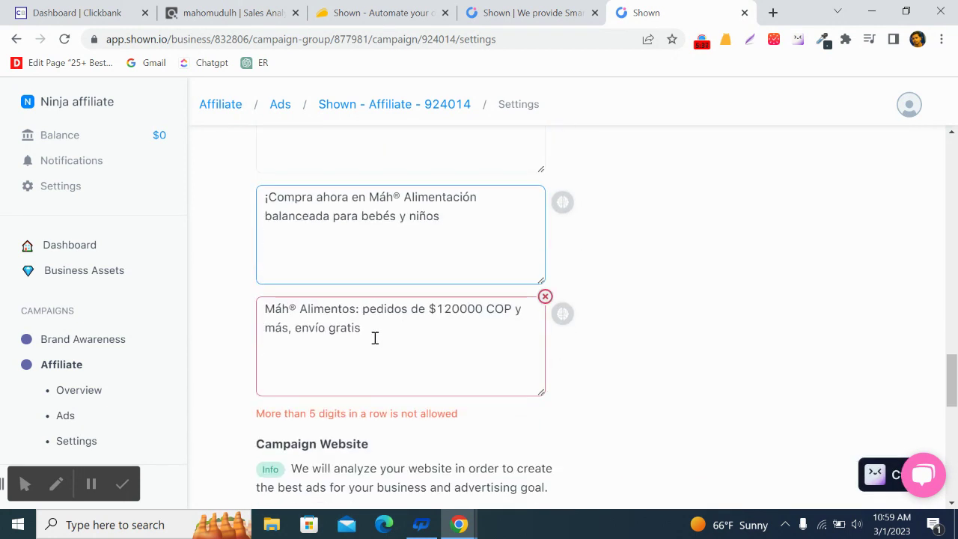
scroll(457, 310, up, 4)
triple_click(410, 271)
key(BackSpace)
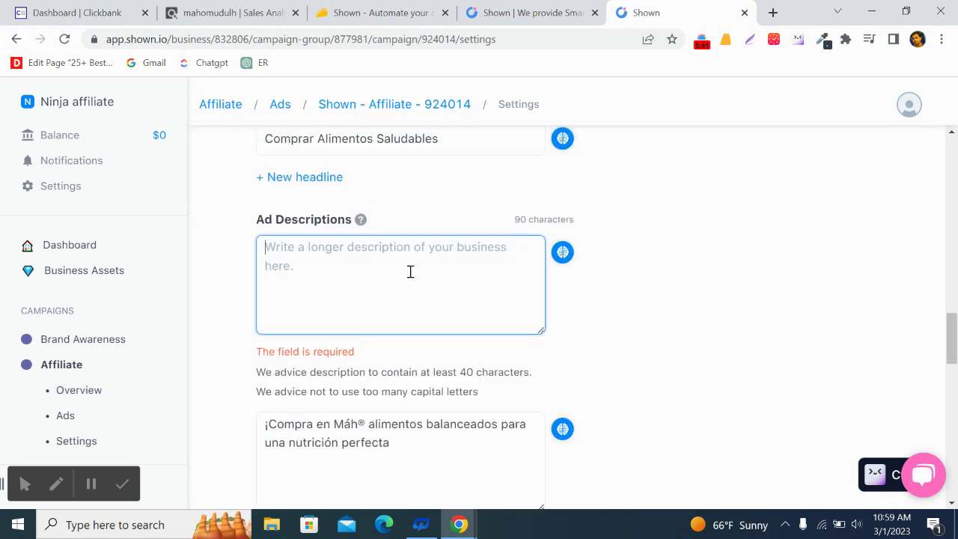
text(Sign up our new affiliate network)
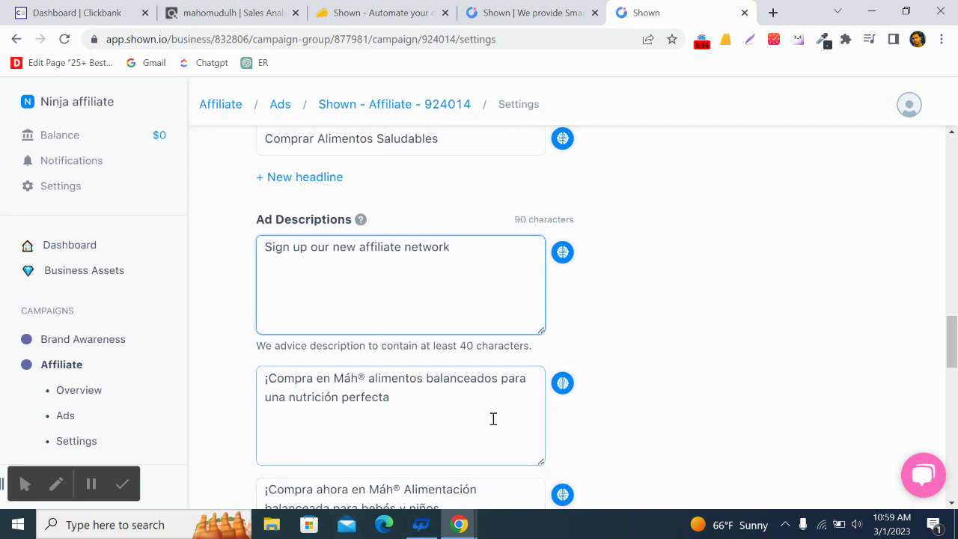
scroll(490, 425, down, 4)
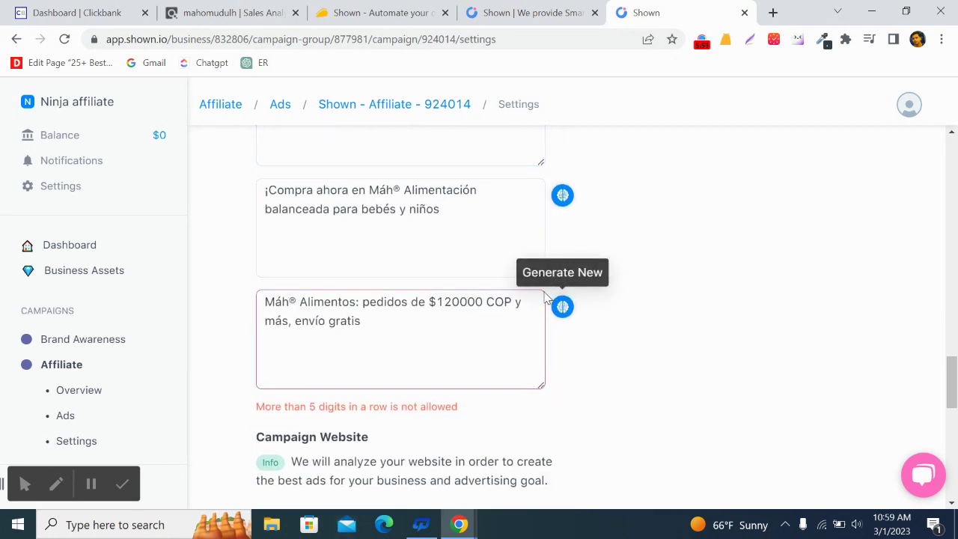
- Delete the COP order-amount and babies-and-children descriptions
mouse_move(543, 313)
click(544, 289)
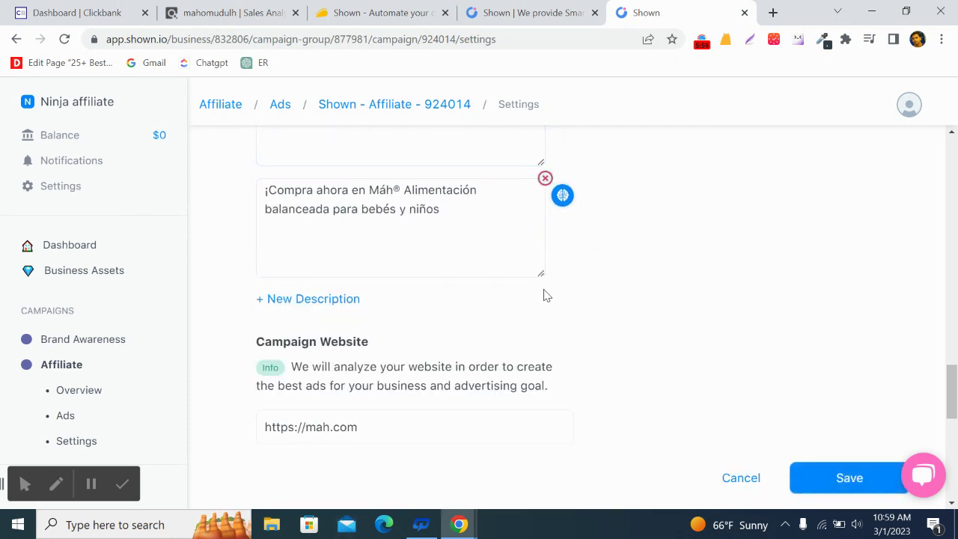
scroll(544, 295, up, 2)
click(545, 329)
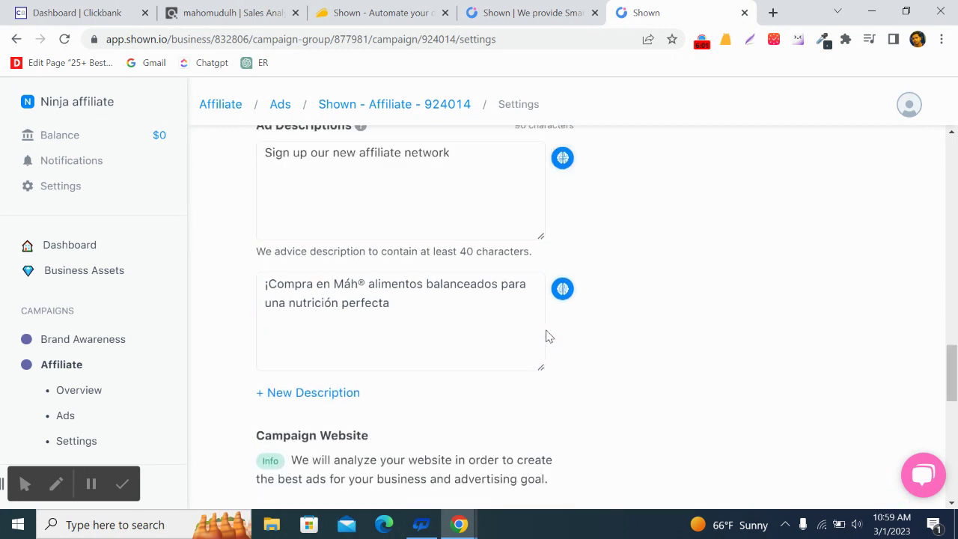
- Save the ad template and open the Campaign Budget editor
scroll(544, 337, up, 2)
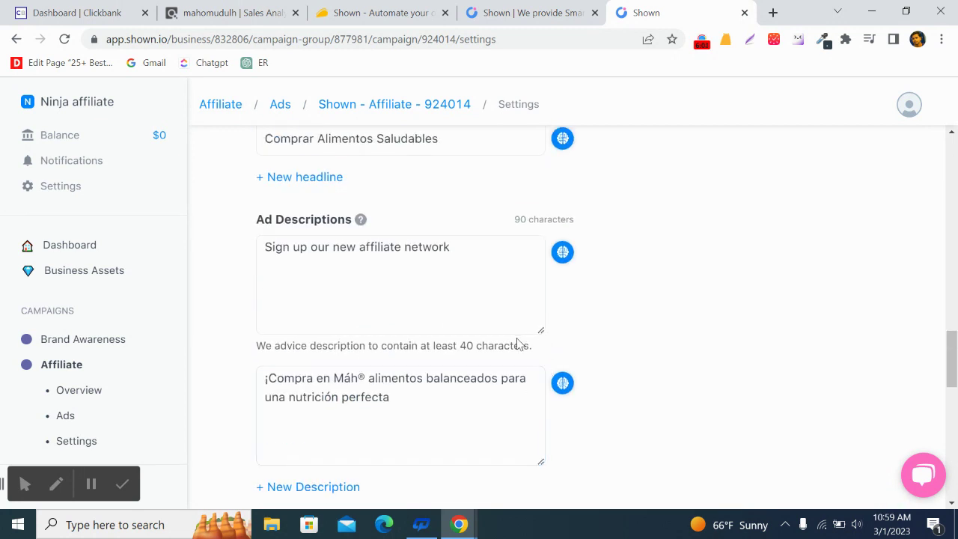
scroll(524, 342, down, 3)
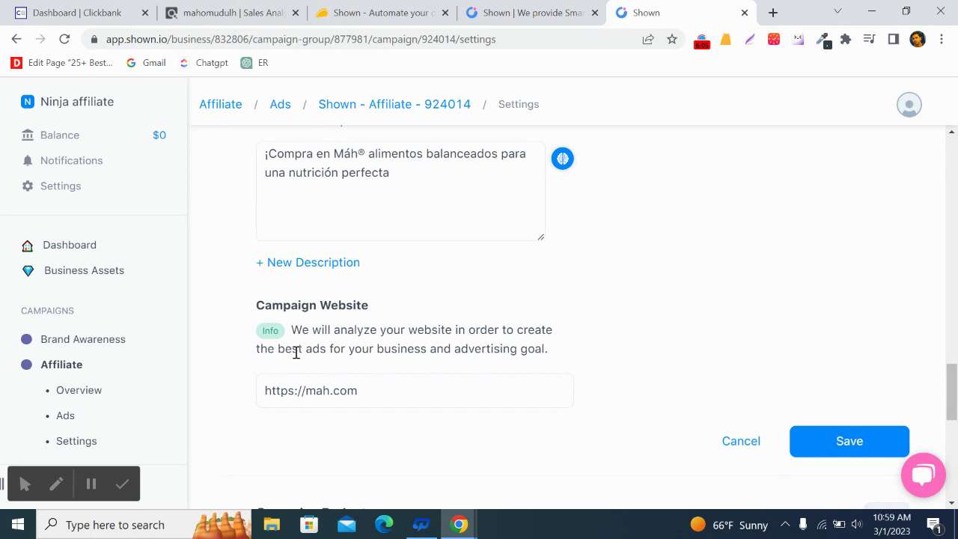
scroll(364, 341, down, 2)
scroll(381, 360, up, 1)
scroll(392, 360, down, 2)
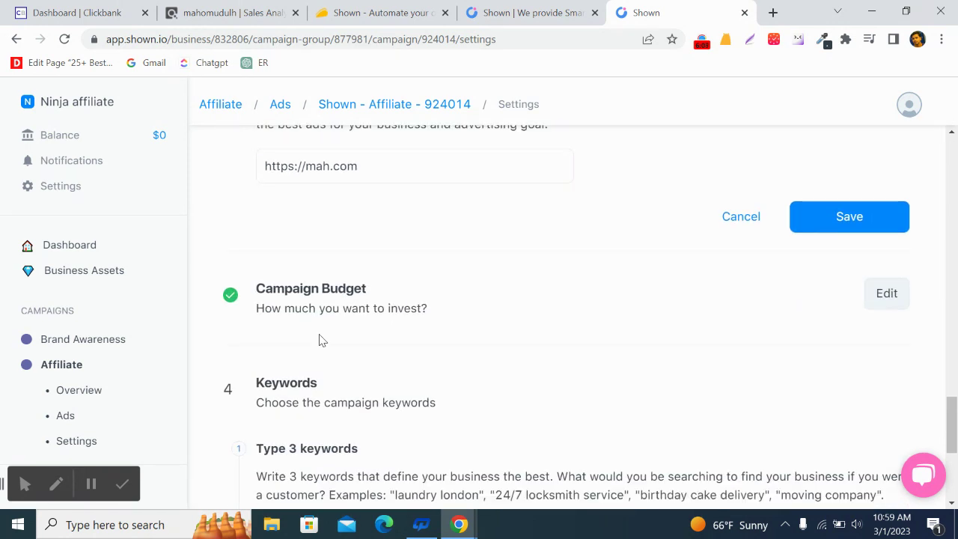
click(833, 224)
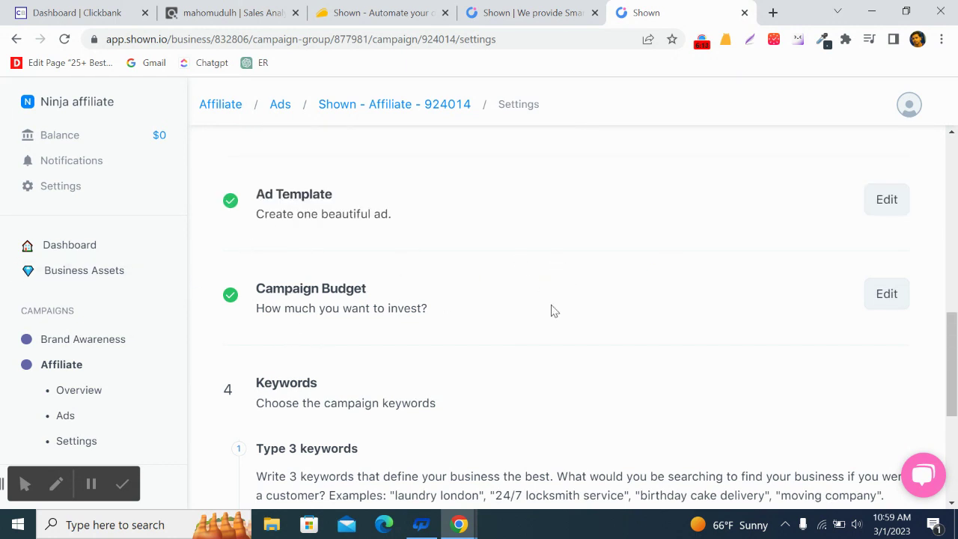
click(888, 299)
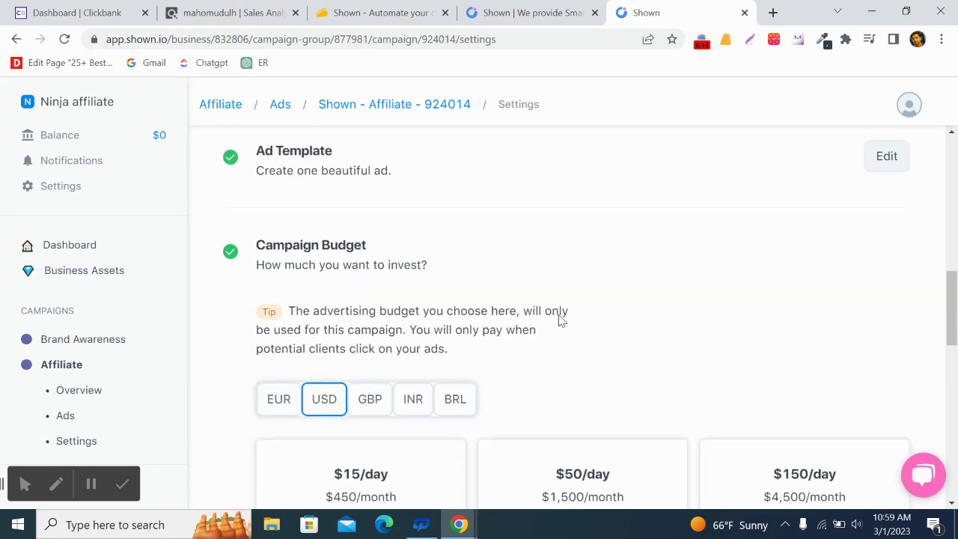